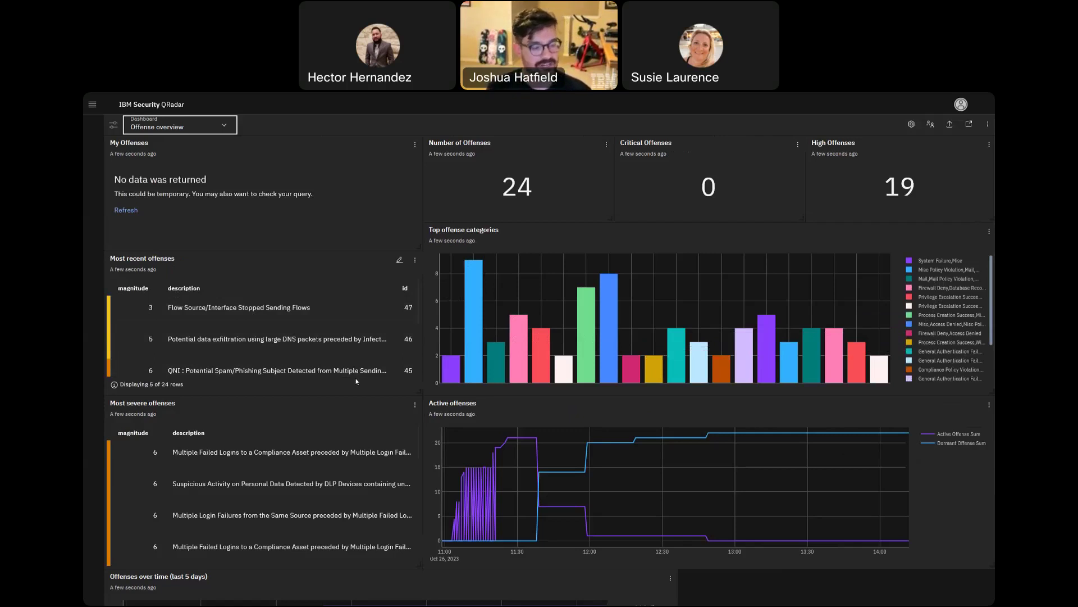
Look through the list of available dashboards from the Offense overview dashboard.
click(213, 135)
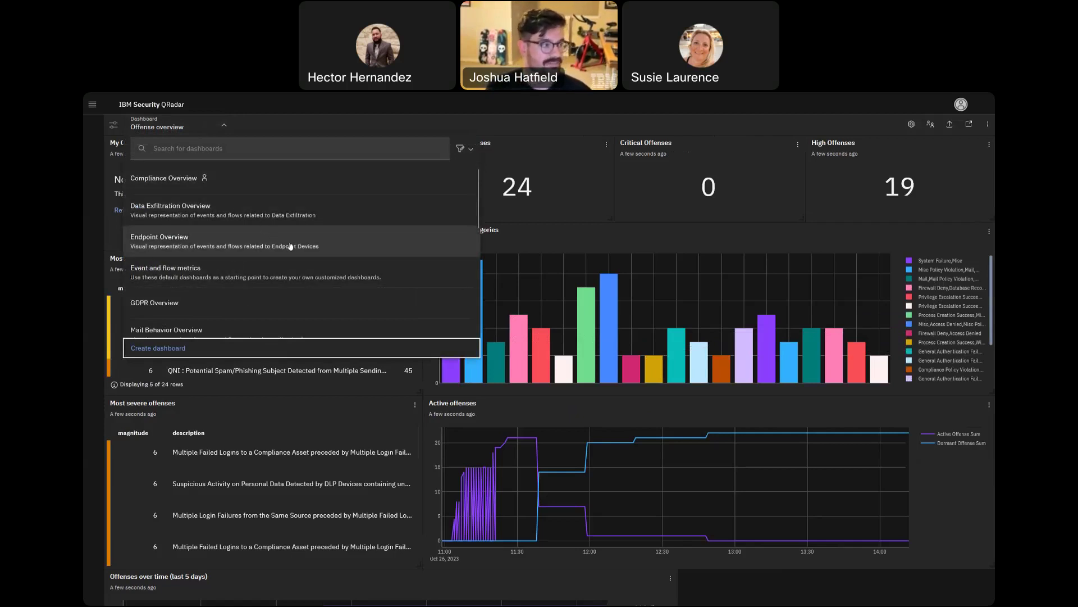
scroll(247, 269, down, 2)
scroll(241, 269, up, 2)
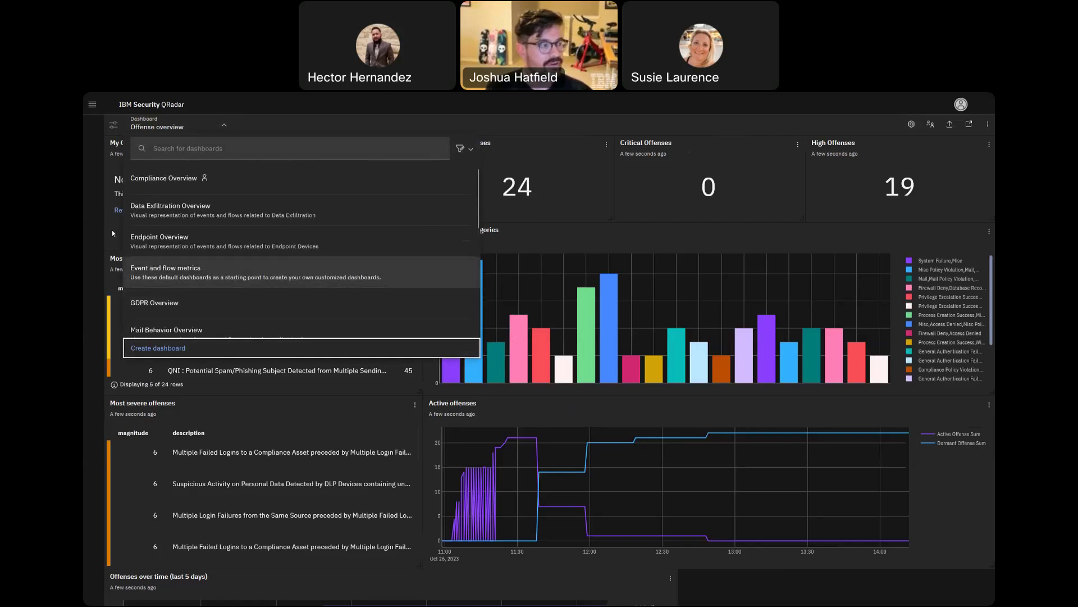
click(472, 150)
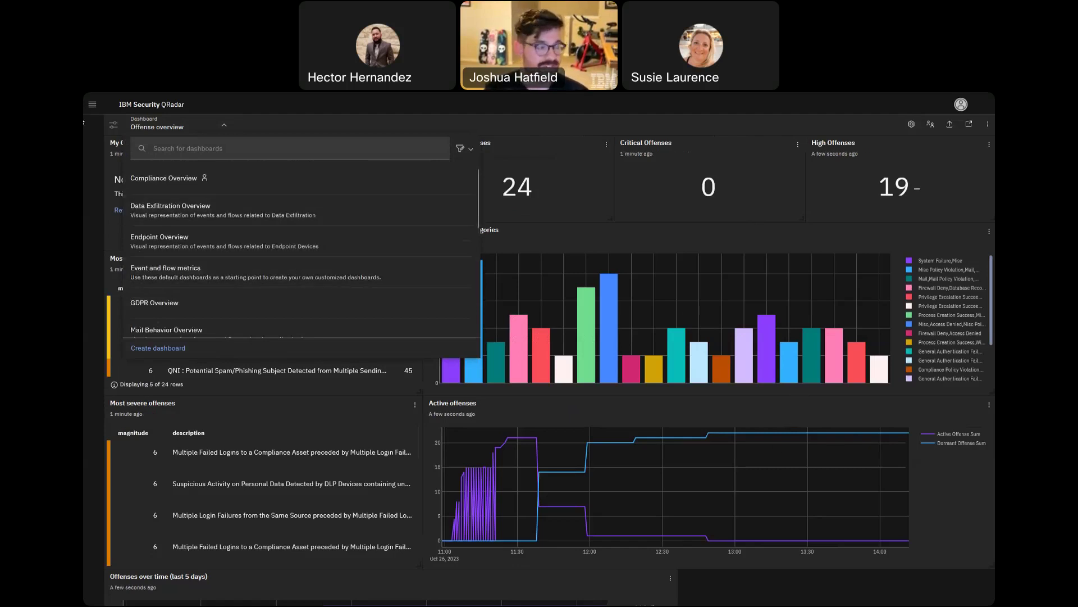
Go to the open offenses list and open the high-priority "Possible Tunneling" offense with ID 40.
click(92, 103)
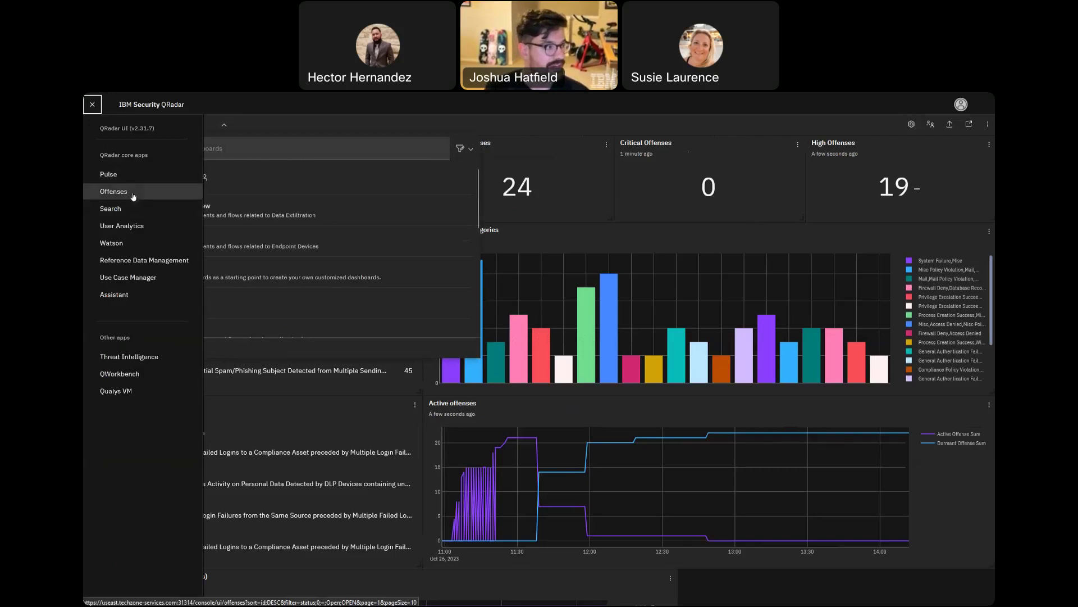
click(133, 195)
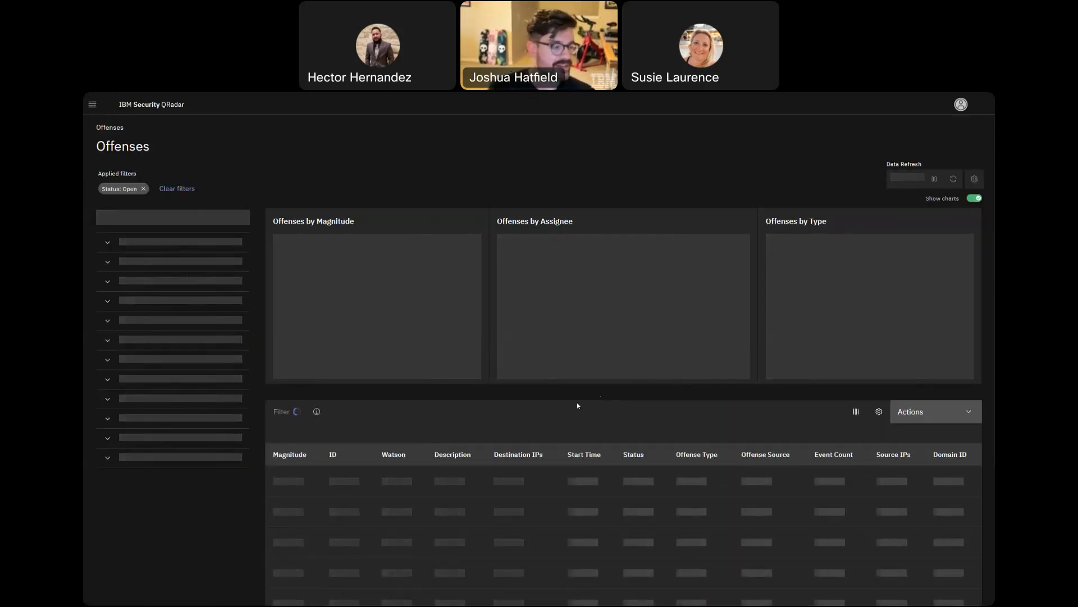
scroll(577, 403, down, 2)
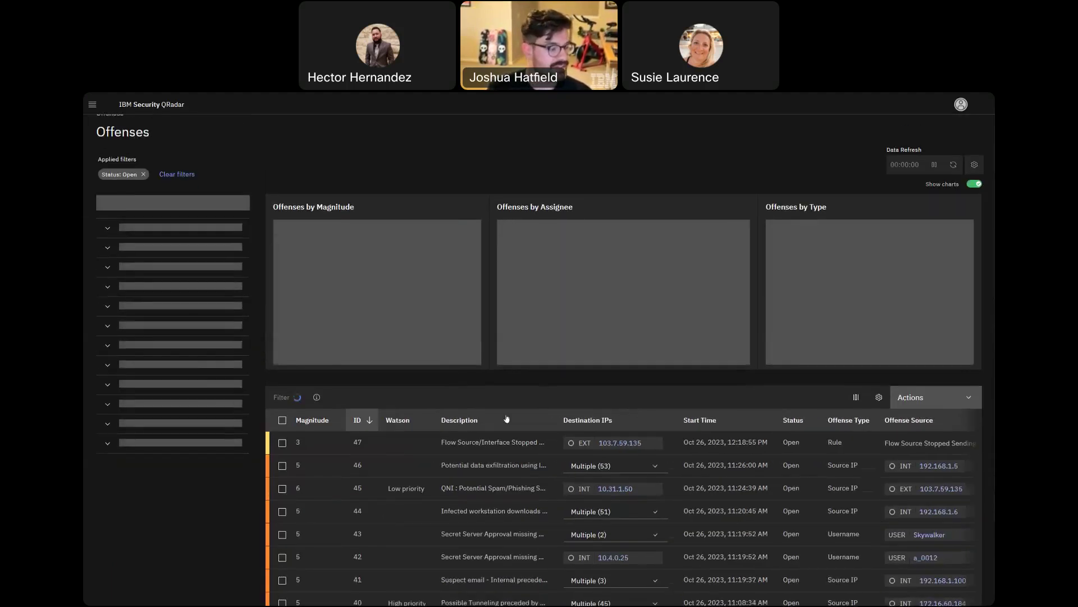
scroll(624, 422, down, 2)
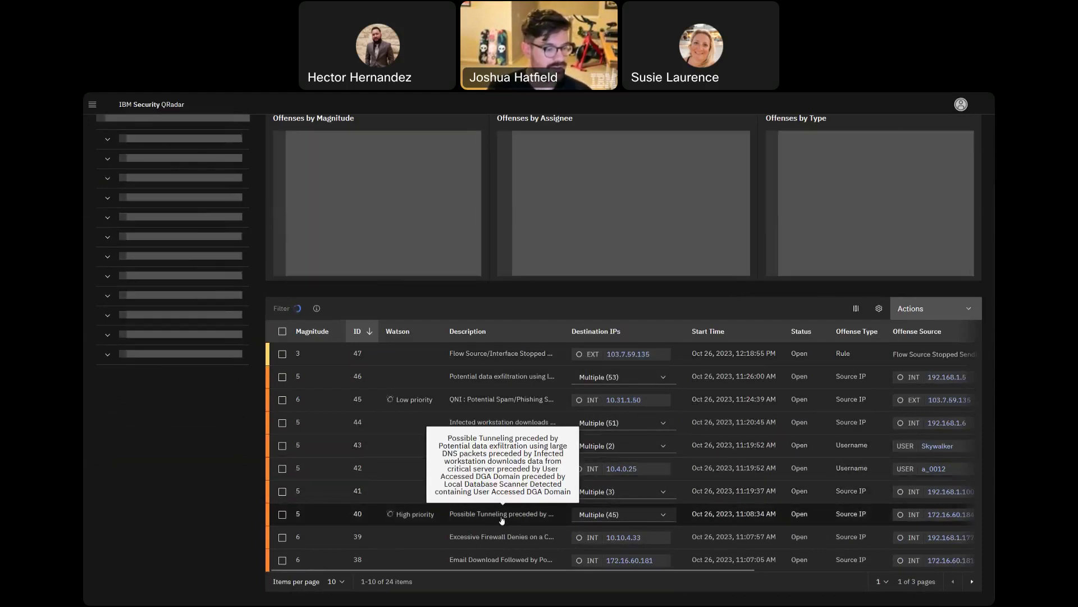
click(501, 515)
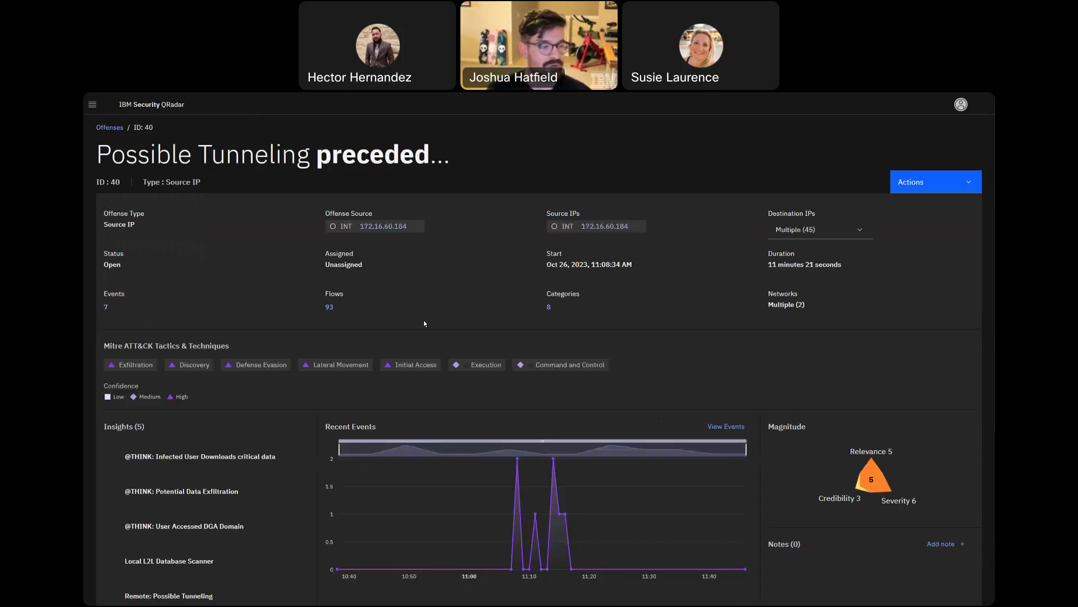
Review offense 40's full description, offense type, MITRE ATT&CK tactics, insights and recent events chart.
drag(102, 219, 128, 235)
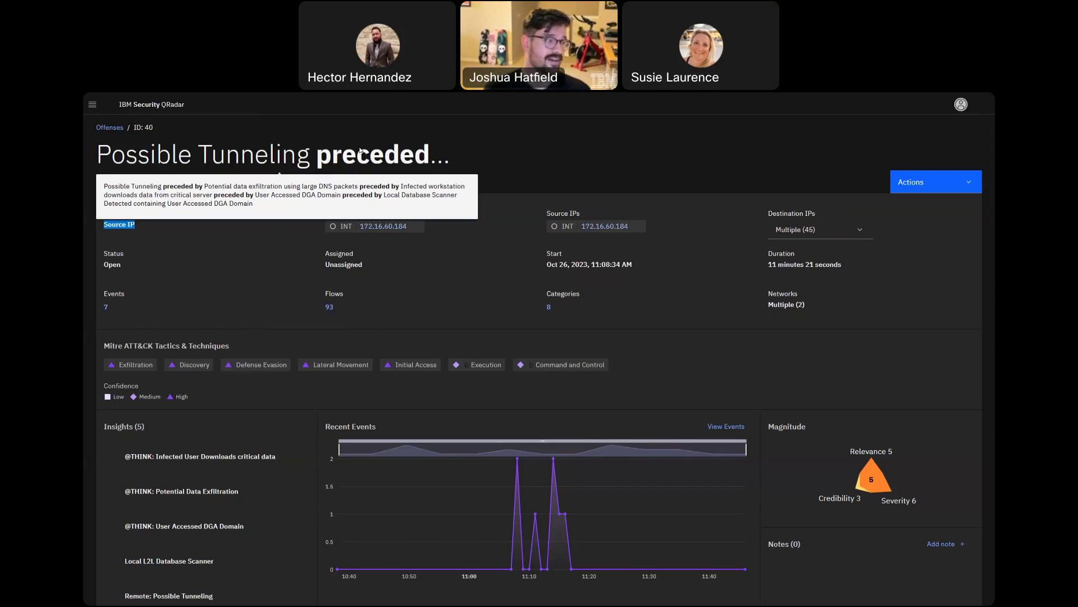
click(272, 273)
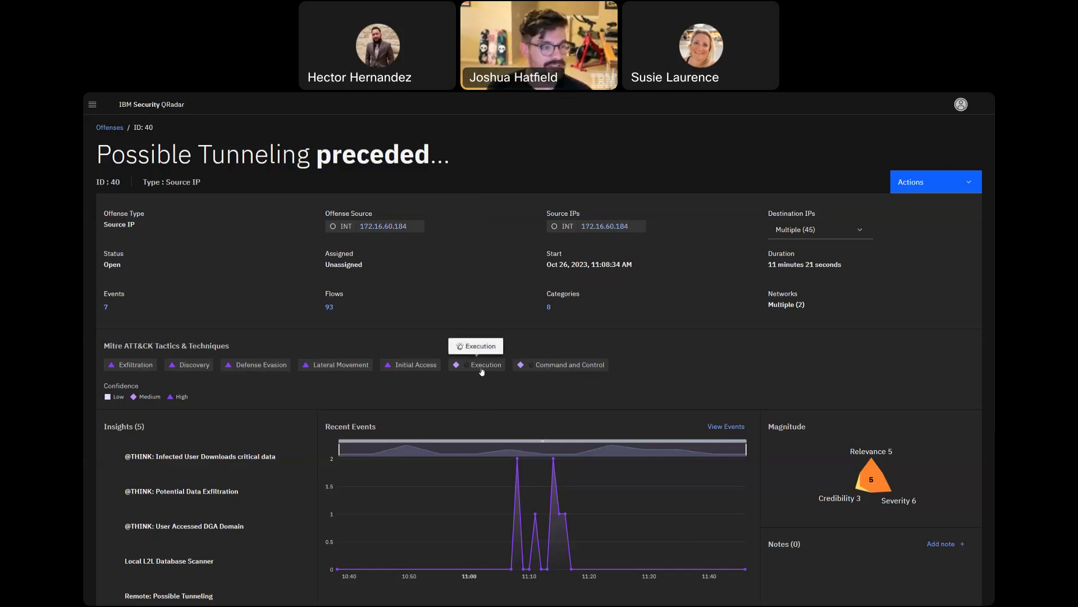
scroll(573, 372, down, 3)
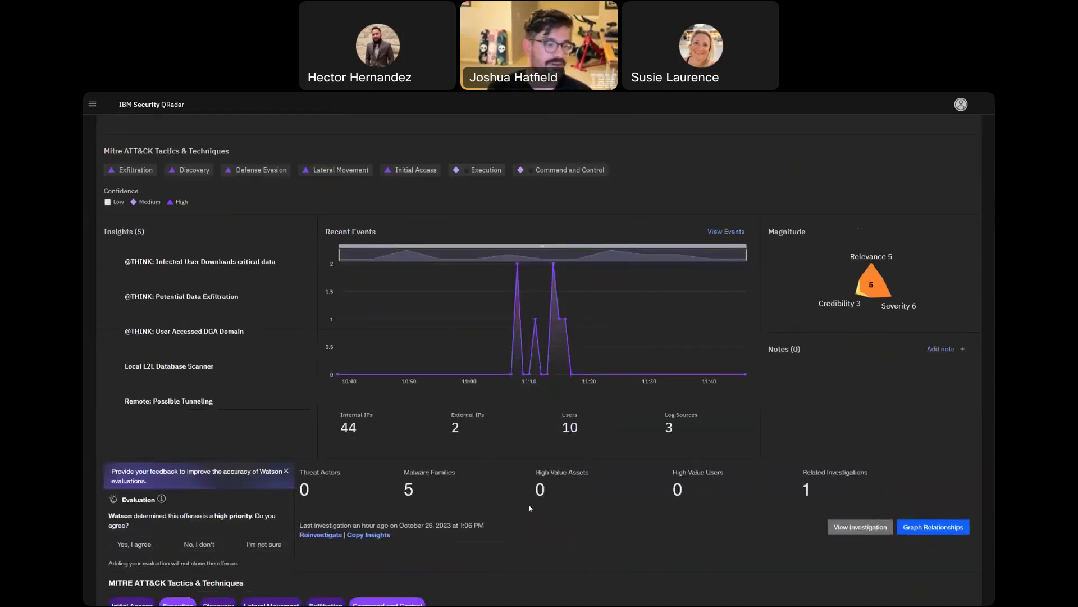
scroll(529, 505, up, 3)
scroll(707, 332, down, 1)
scroll(715, 324, up, 1)
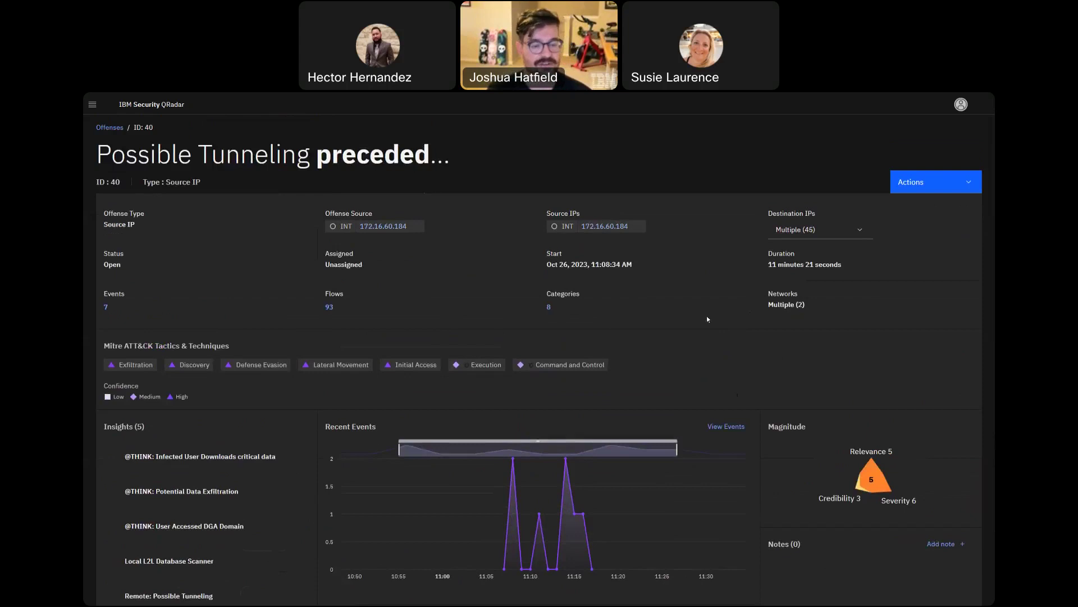
Open the Watson investigation of offense 40 and examine its key observables and MITRE ATT&CK tactics.
scroll(777, 340, down, 4)
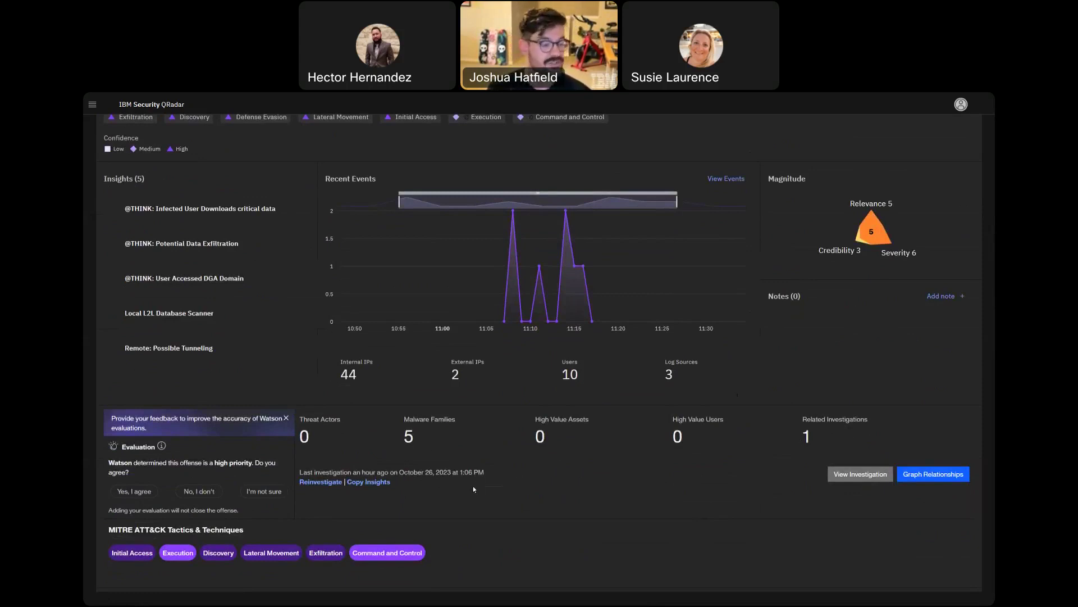
click(869, 475)
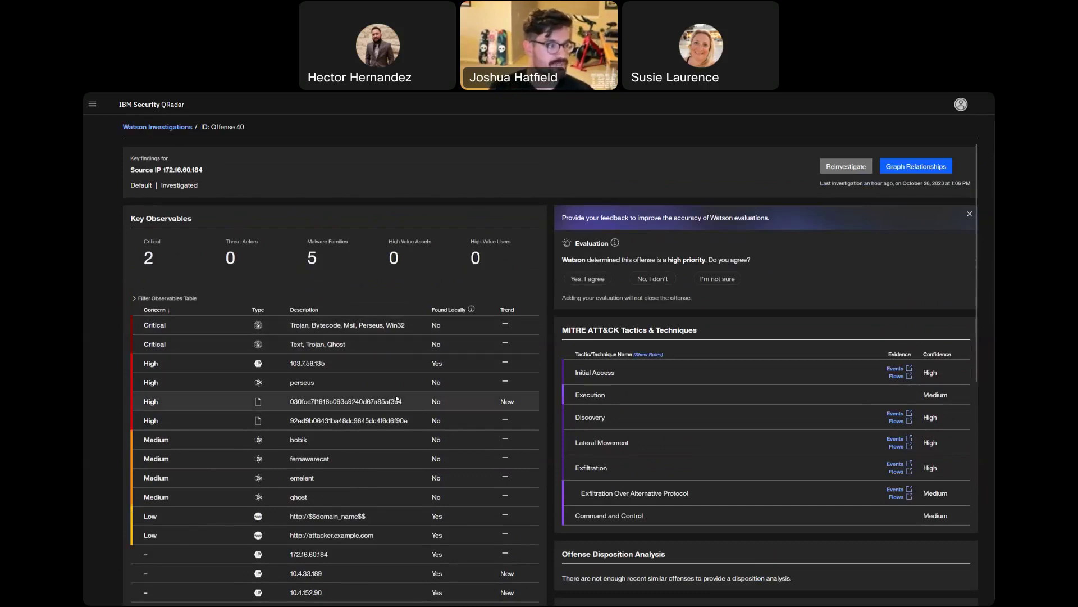
scroll(396, 393, down, 1)
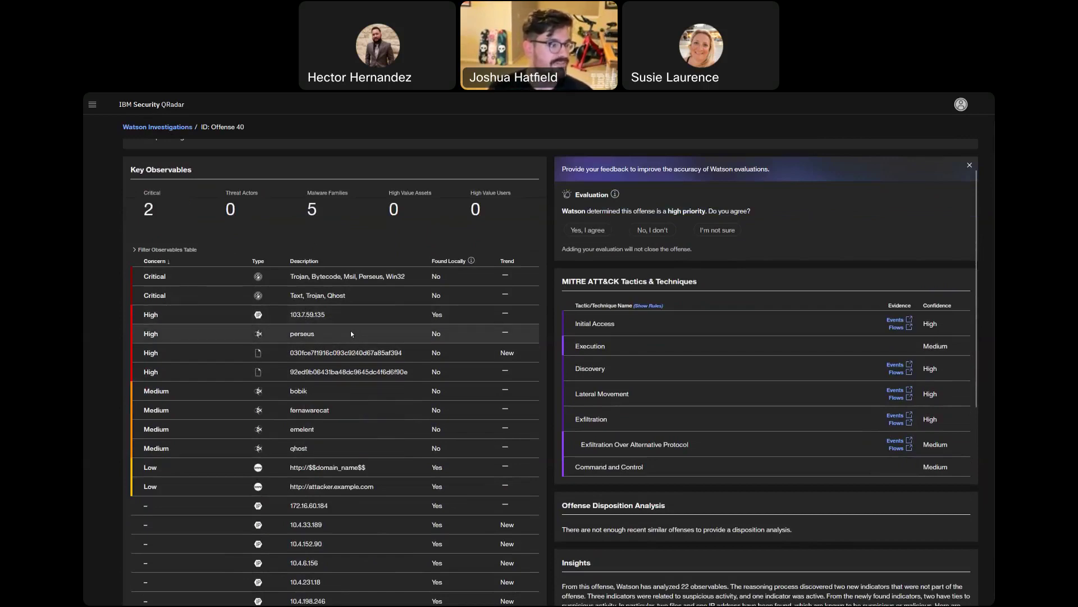
scroll(386, 427, up, 1)
Graph the offense's relationships and compare the connections with Watson Enriched relationships hidden and shown again.
click(900, 171)
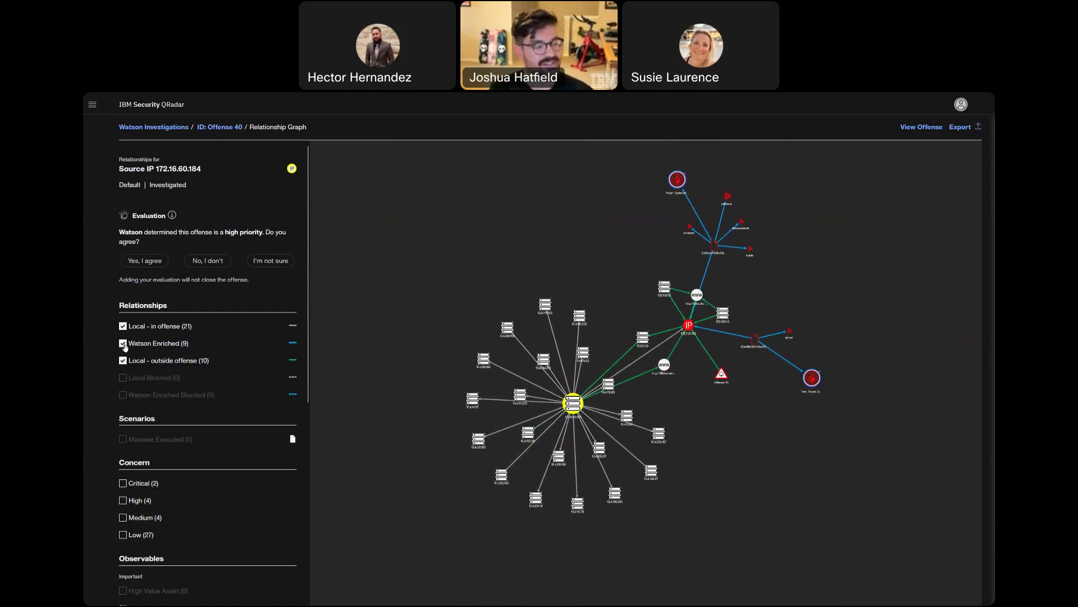
click(124, 344)
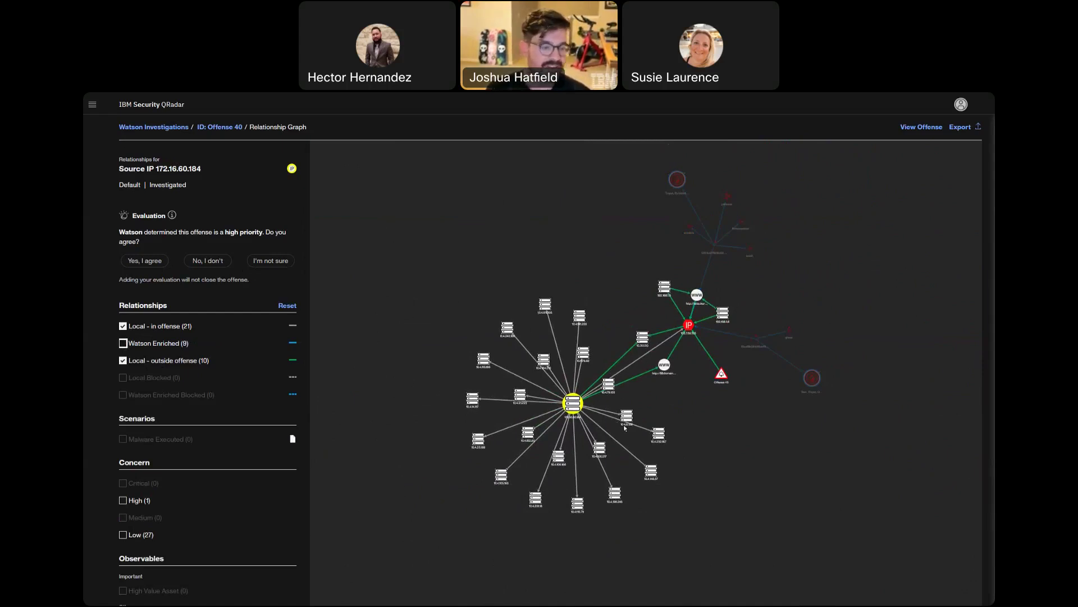
scroll(662, 395, up, 3)
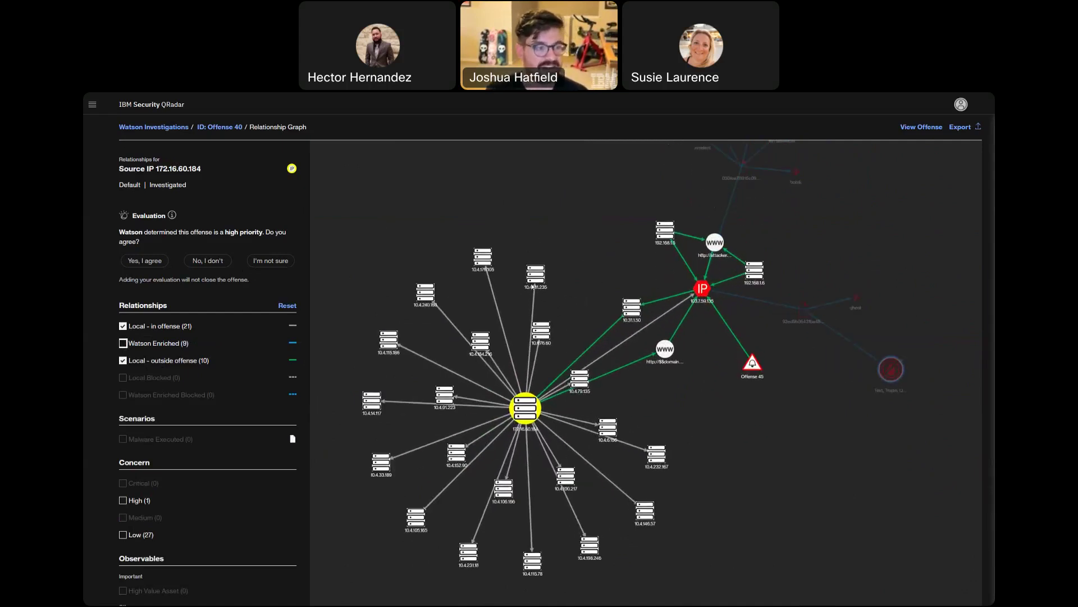
drag(715, 386, 663, 435)
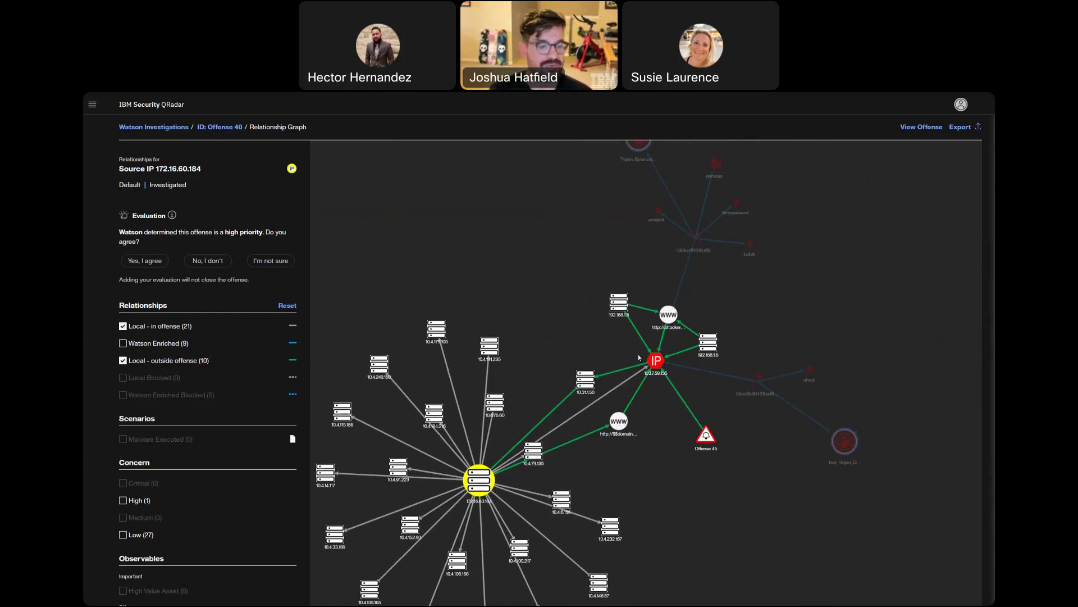
drag(662, 314, 617, 351)
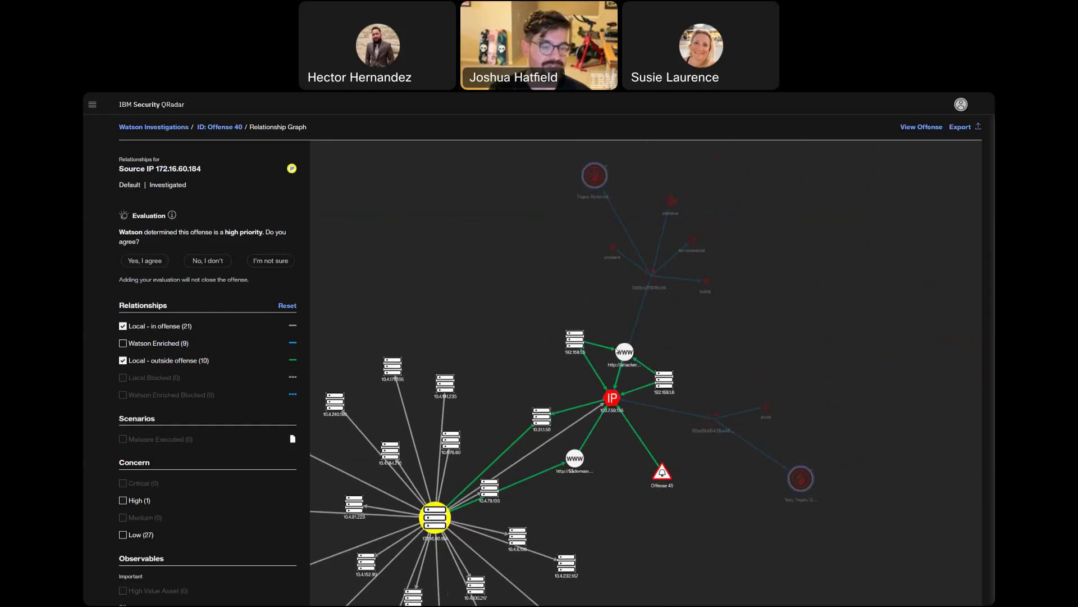
click(124, 344)
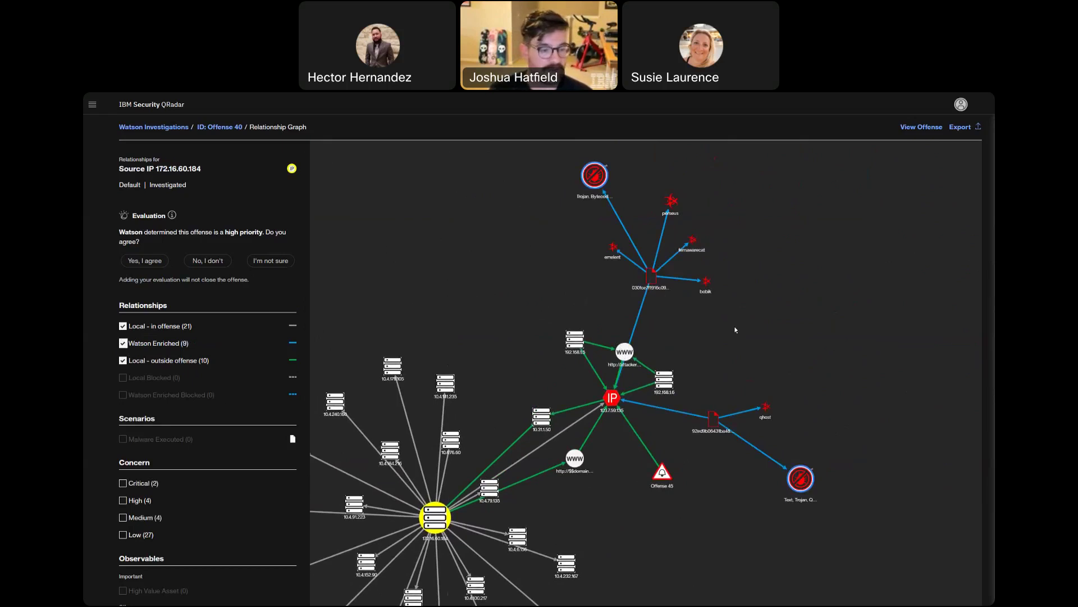
drag(765, 325, 726, 348)
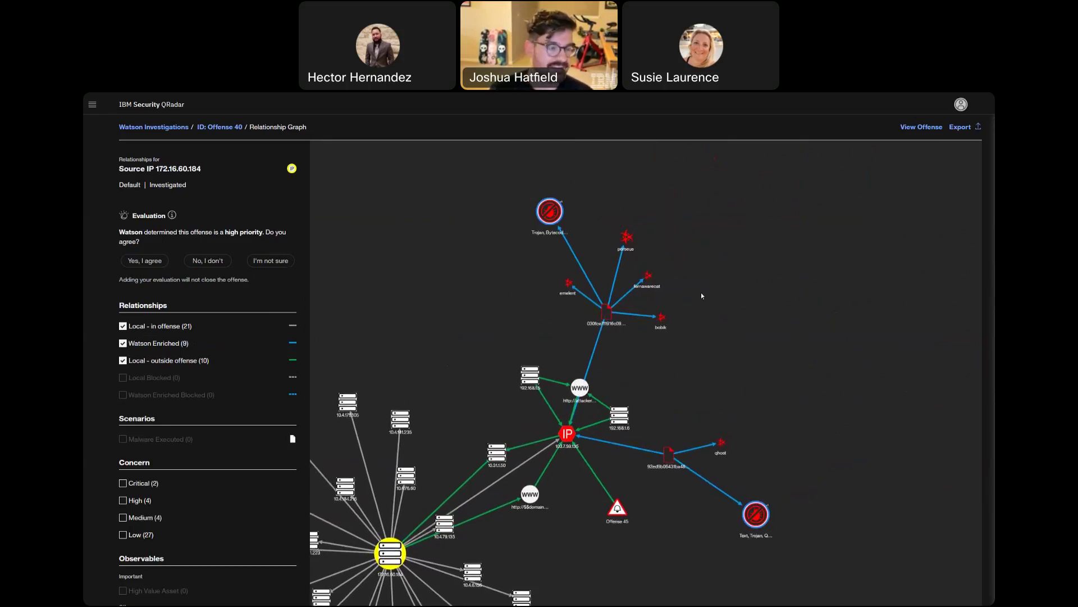
Inspect the insights, associated filenames, hashes and reputation of the file 92ed9b06431ba48dc9645dc4f6d6f90e in the graph, and close its details.
click(669, 454)
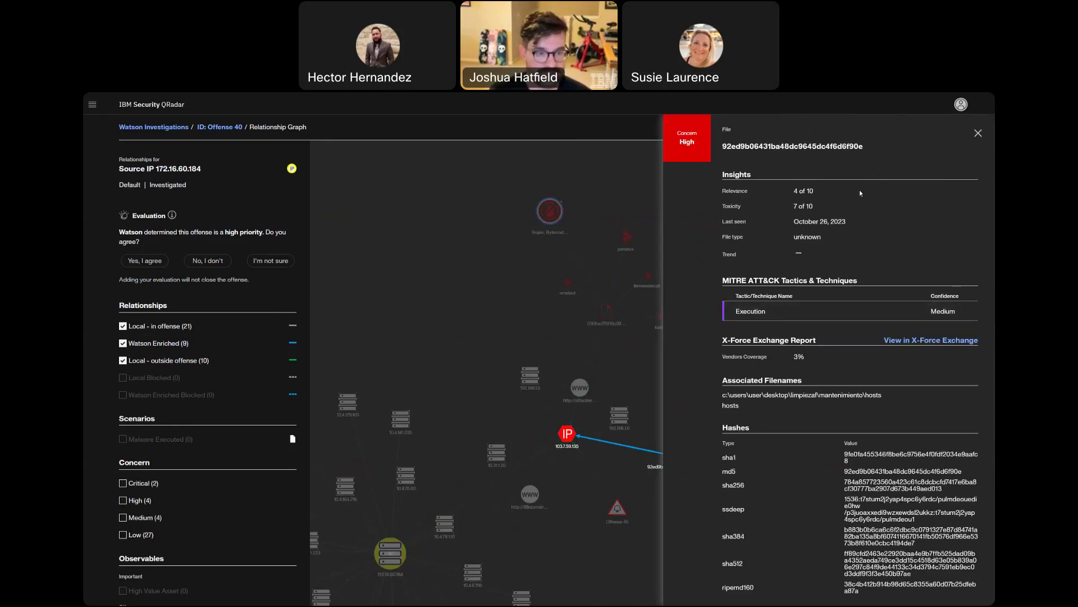
scroll(746, 217, down, 3)
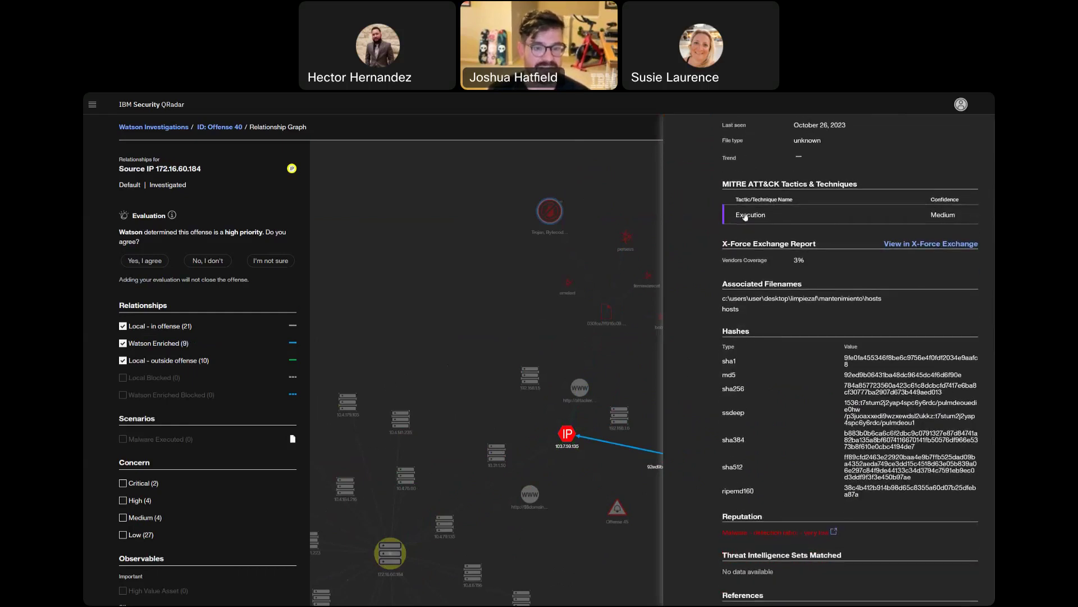
scroll(736, 221, down, 1)
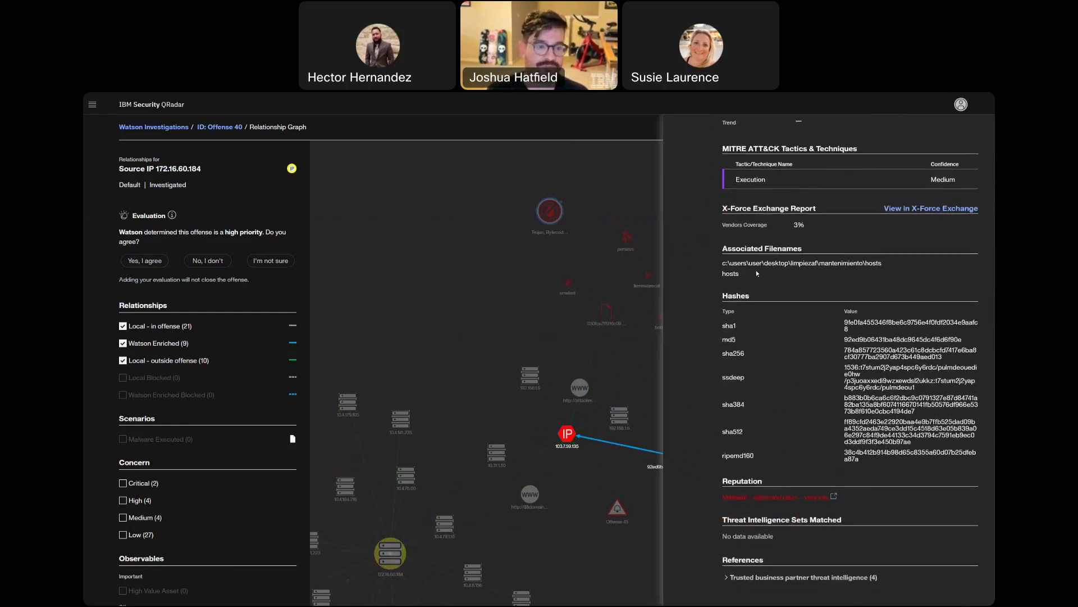
scroll(899, 146, up, 3)
scroll(954, 169, up, 1)
click(981, 135)
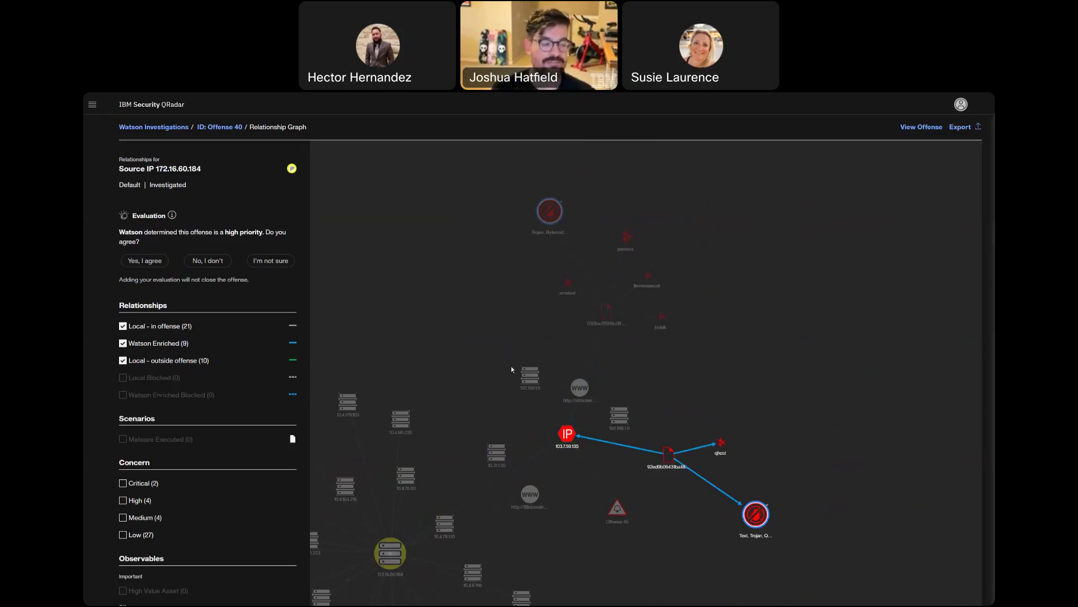
Return from the relationship graph through the Watson investigation to the details page of offense 40.
click(219, 127)
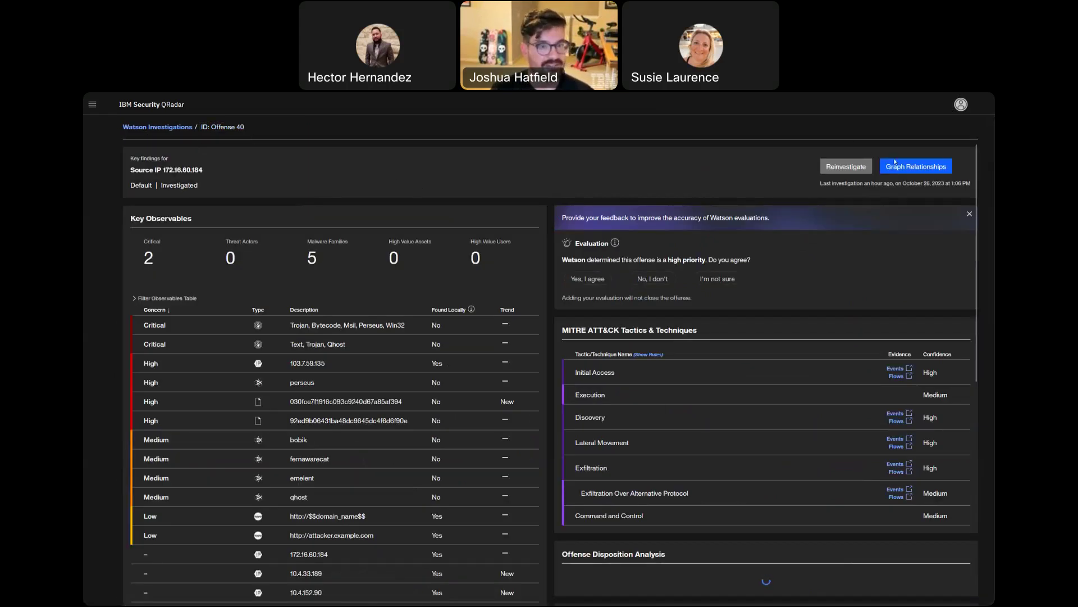
click(910, 167)
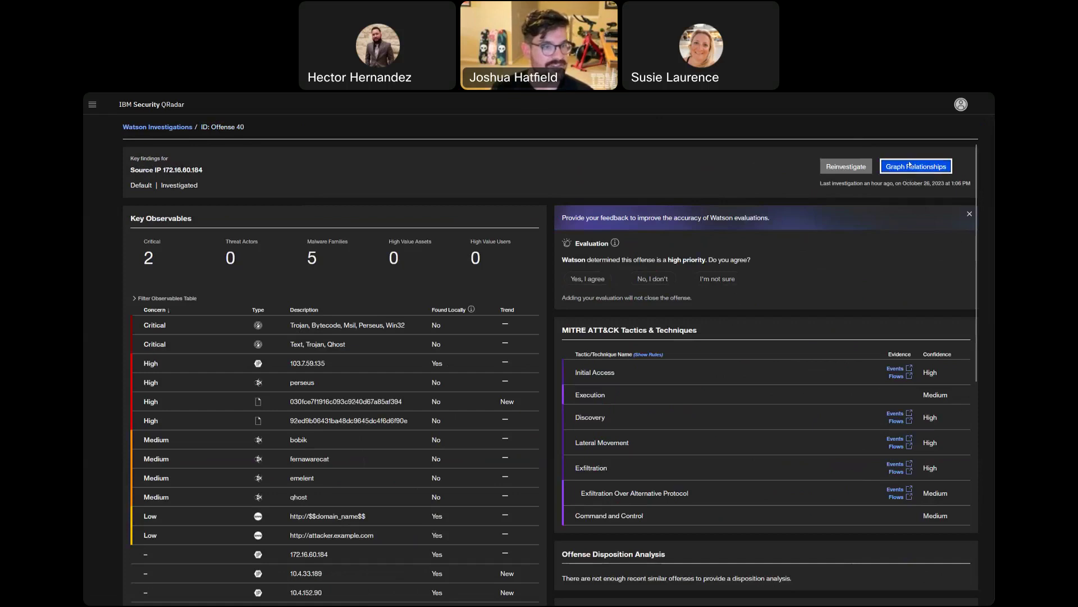
click(811, 396)
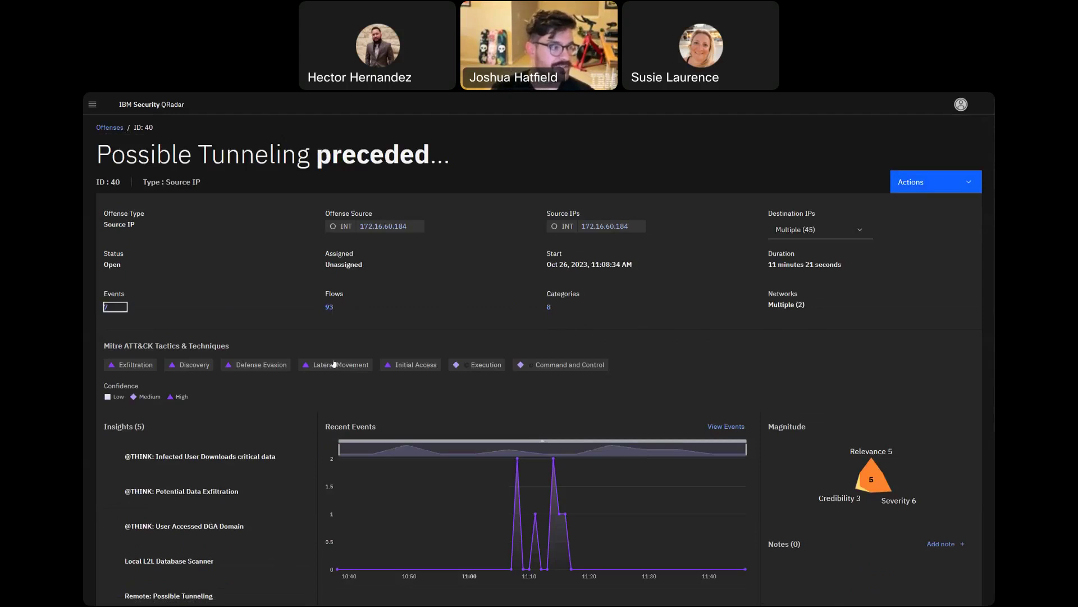
Open the events of offense 40 in search and examine the search conditions and the event results.
click(109, 312)
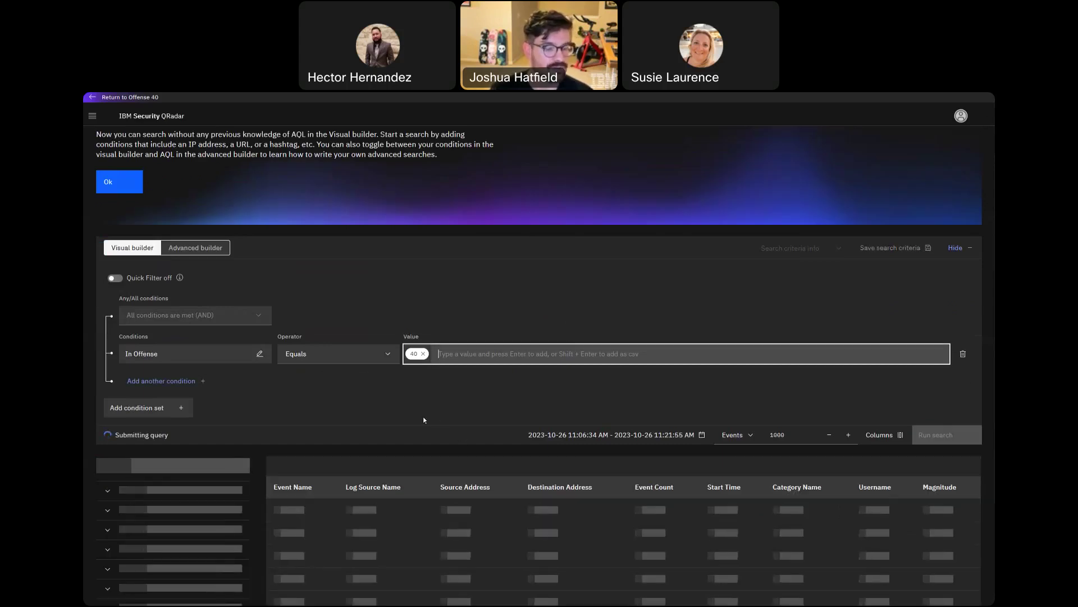
scroll(406, 422, down, 2)
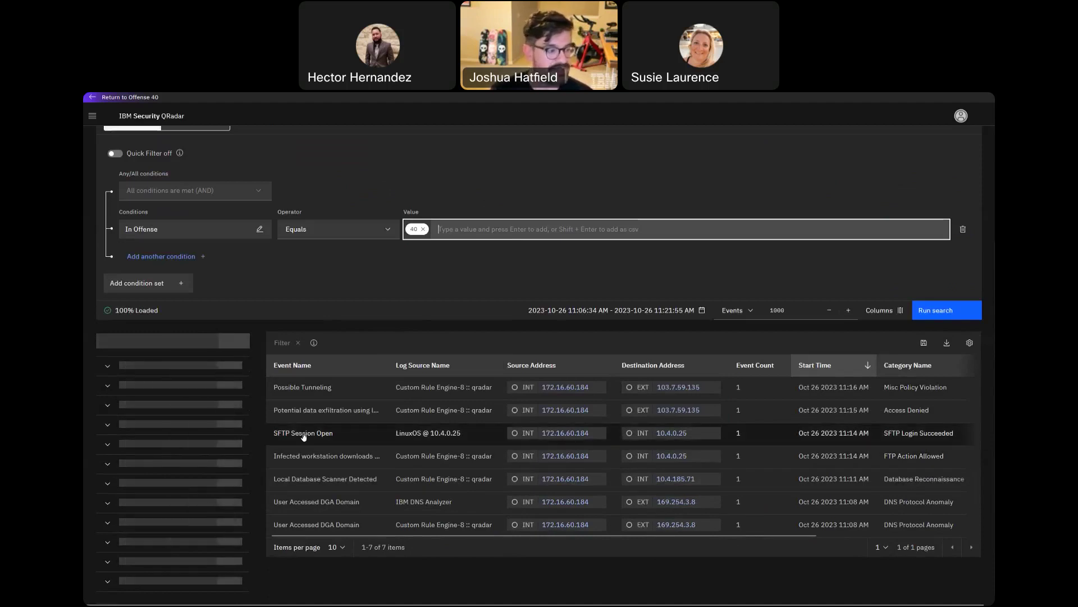
scroll(315, 449, up, 1)
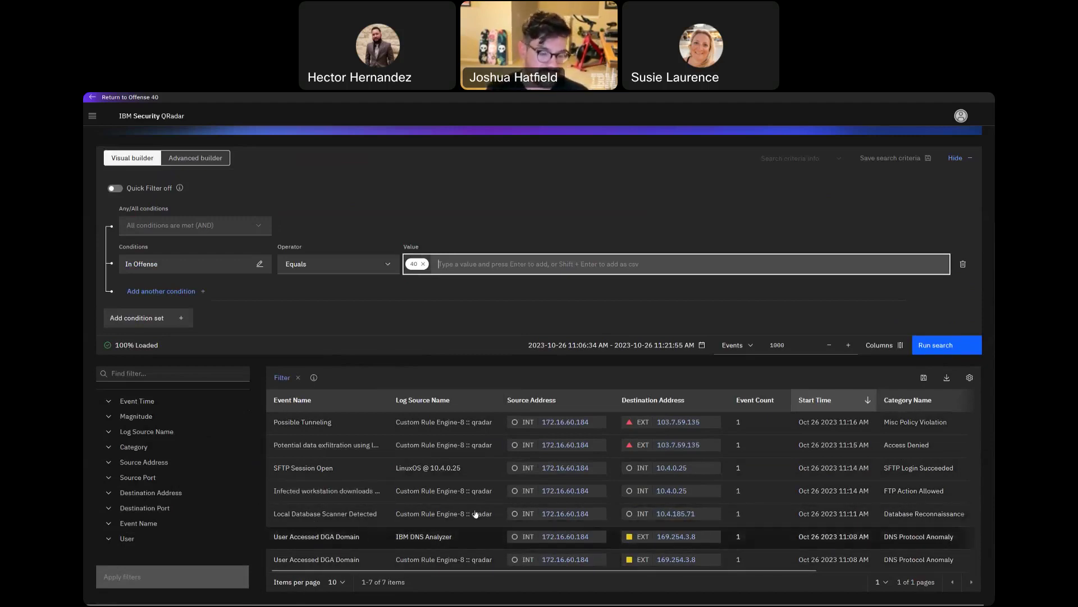
scroll(509, 443, up, 3)
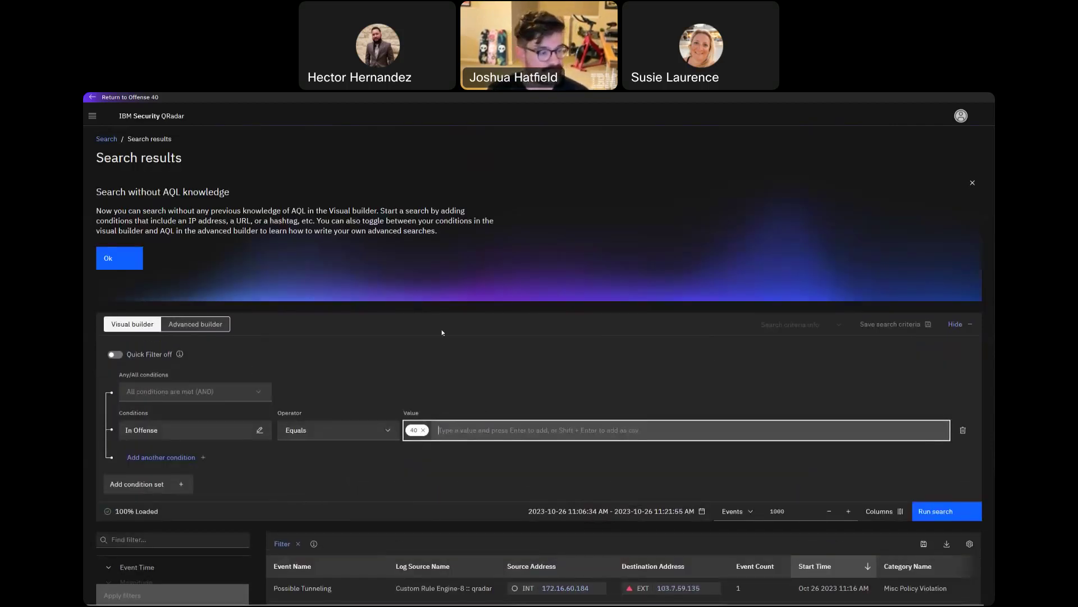
scroll(437, 357, down, 3)
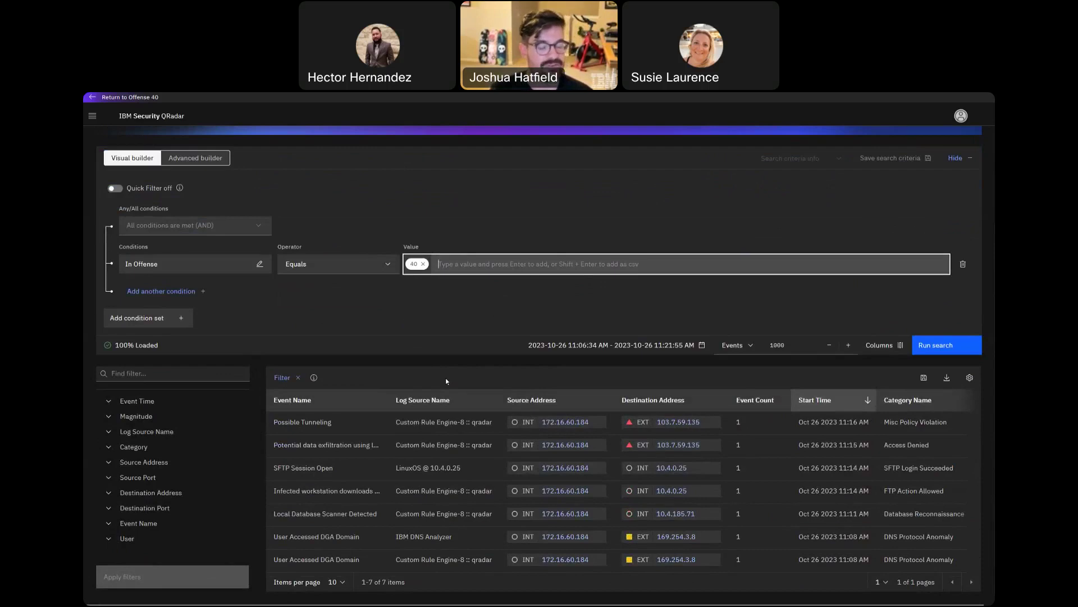
scroll(472, 402, up, 3)
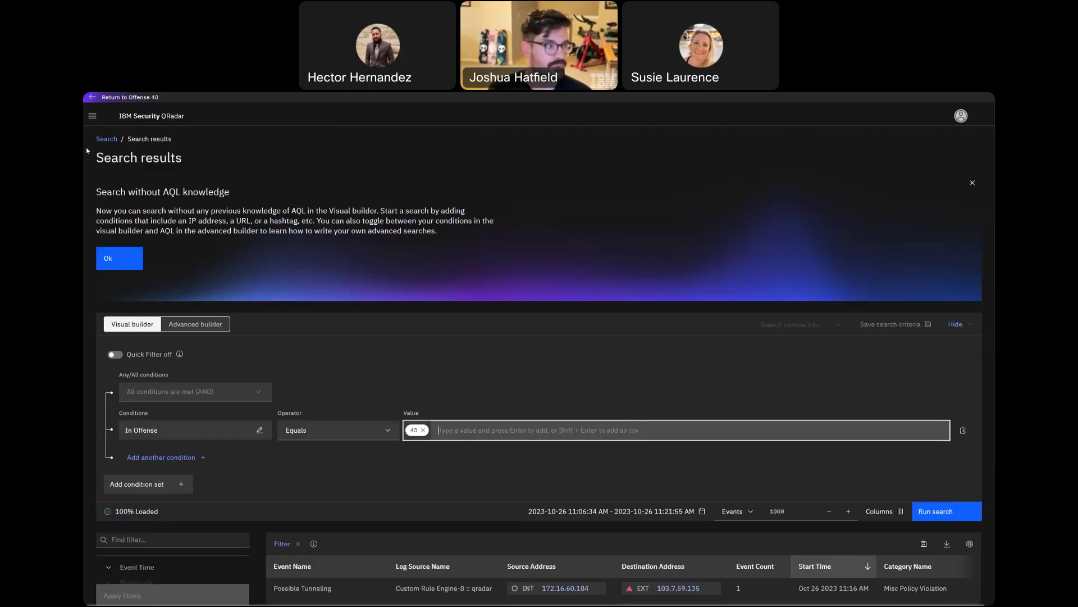
Dismiss the introduction to searching without AQL knowledge and open the User Analytics overview.
click(974, 185)
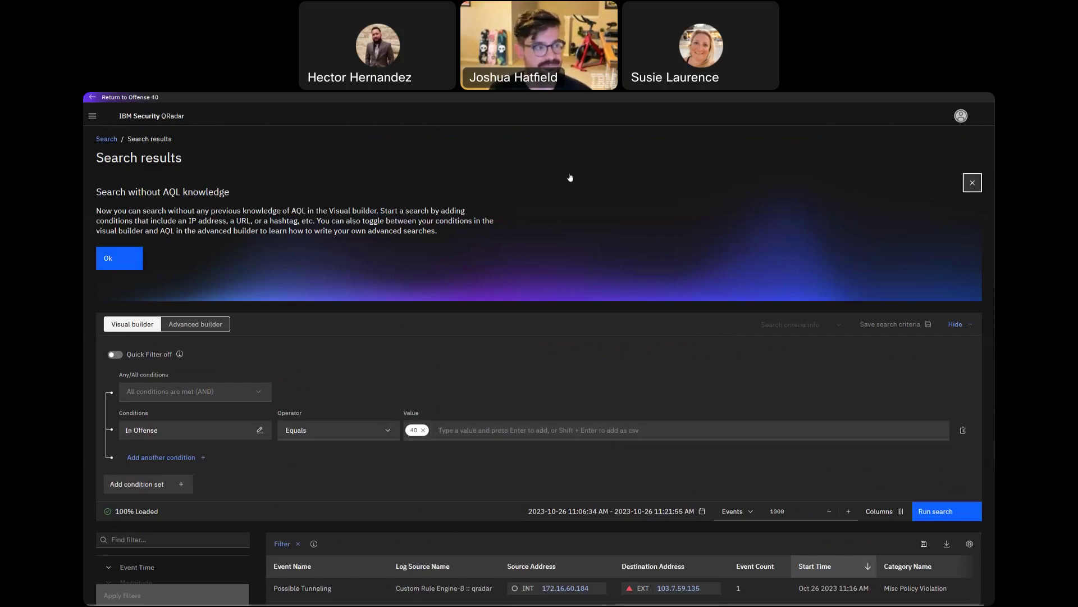
click(92, 116)
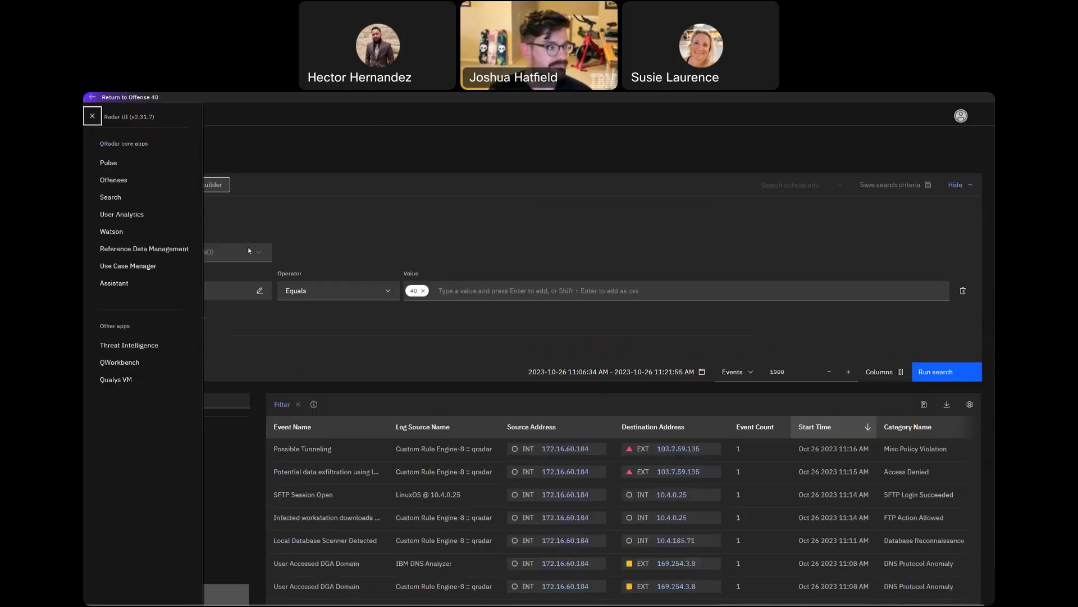
click(125, 215)
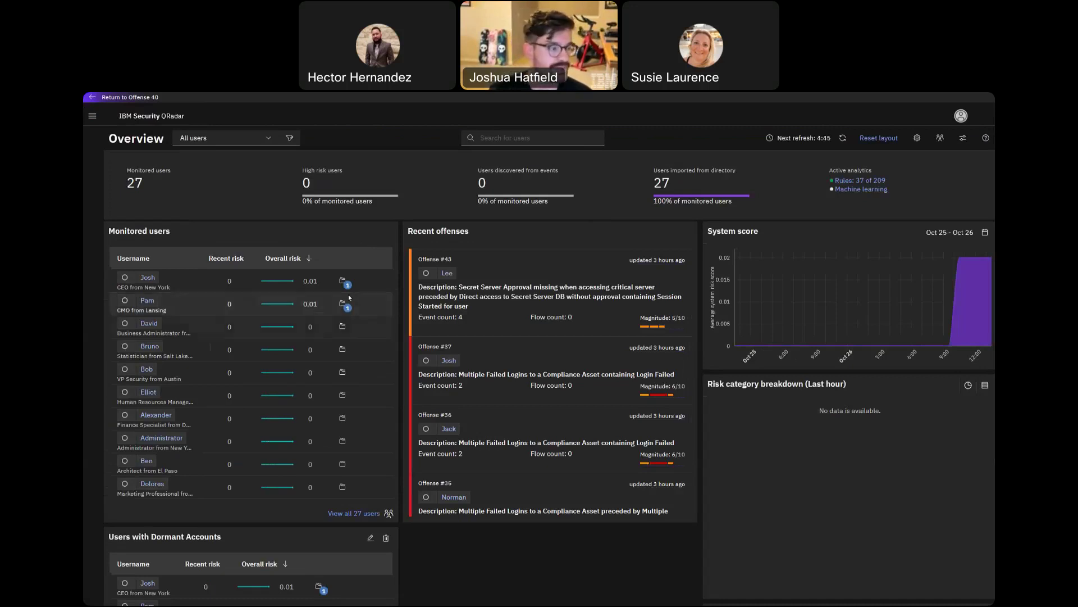
Inspect the details and the Never Used and Dormant aliases of the monitored CEO from New York, and review the recent offenses.
click(149, 284)
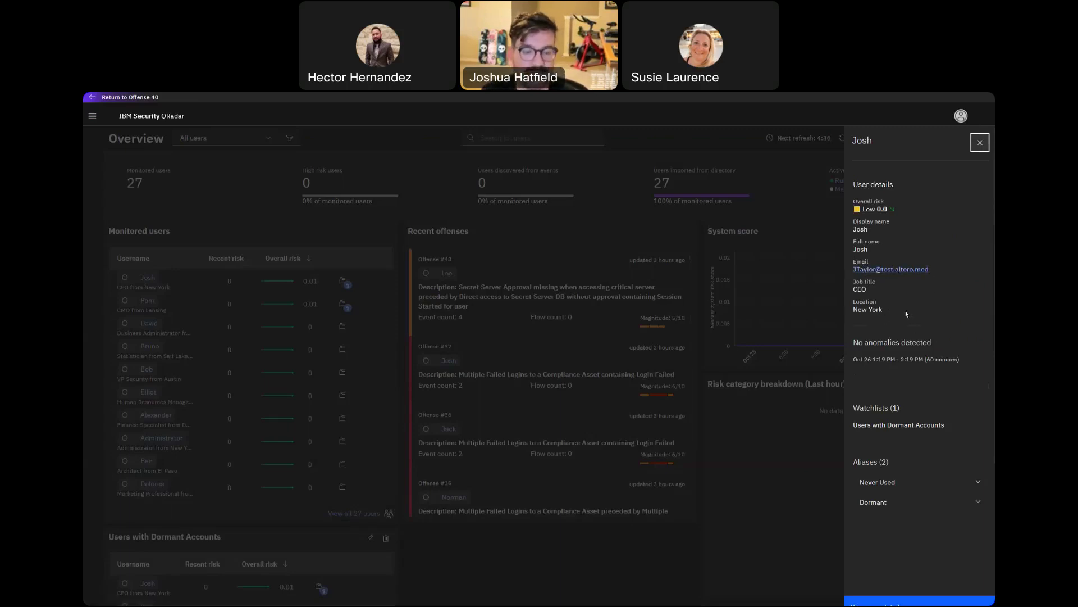
triple_click(877, 318)
click(941, 356)
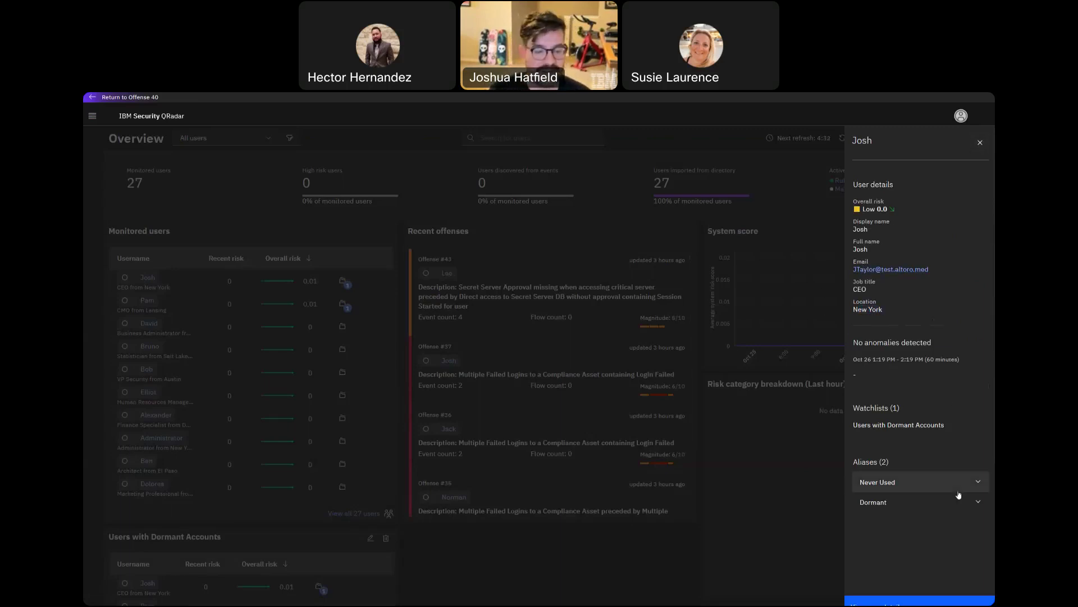
click(975, 485)
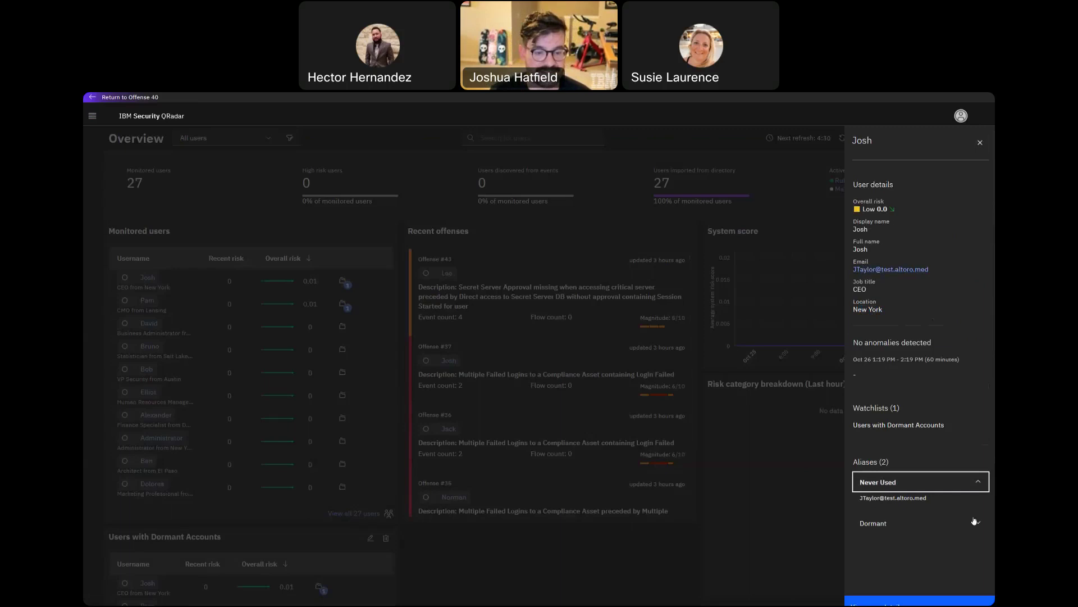
click(975, 521)
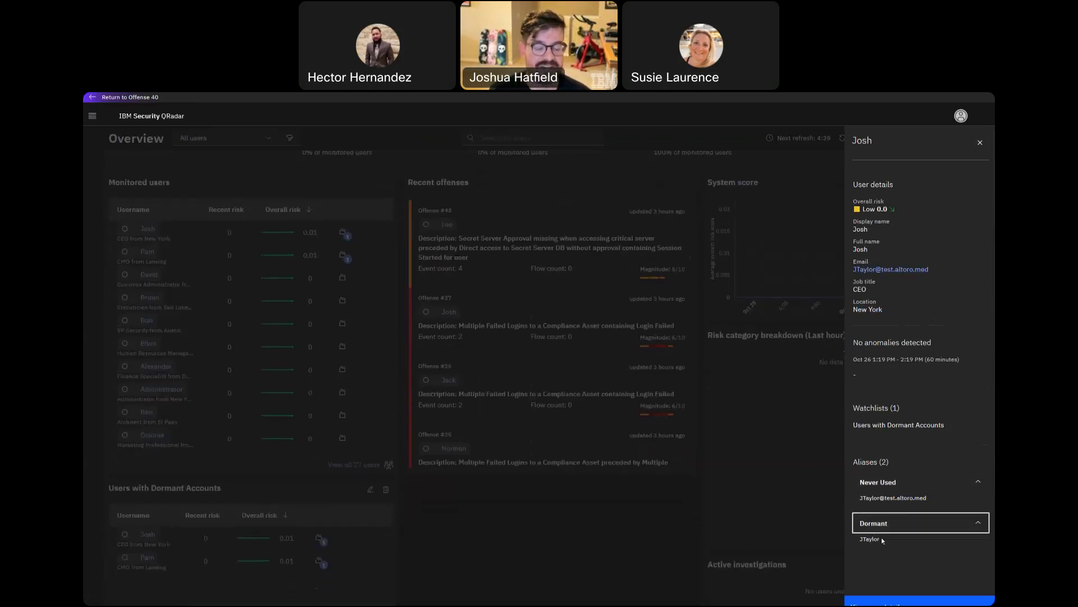
drag(878, 538, 860, 540)
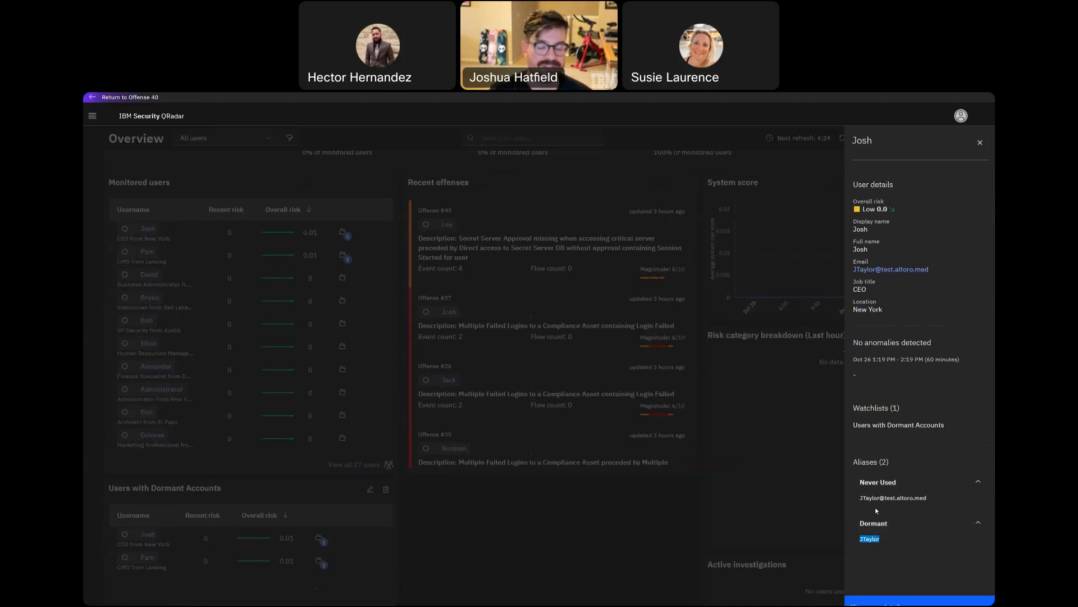
scroll(888, 522, up, 1)
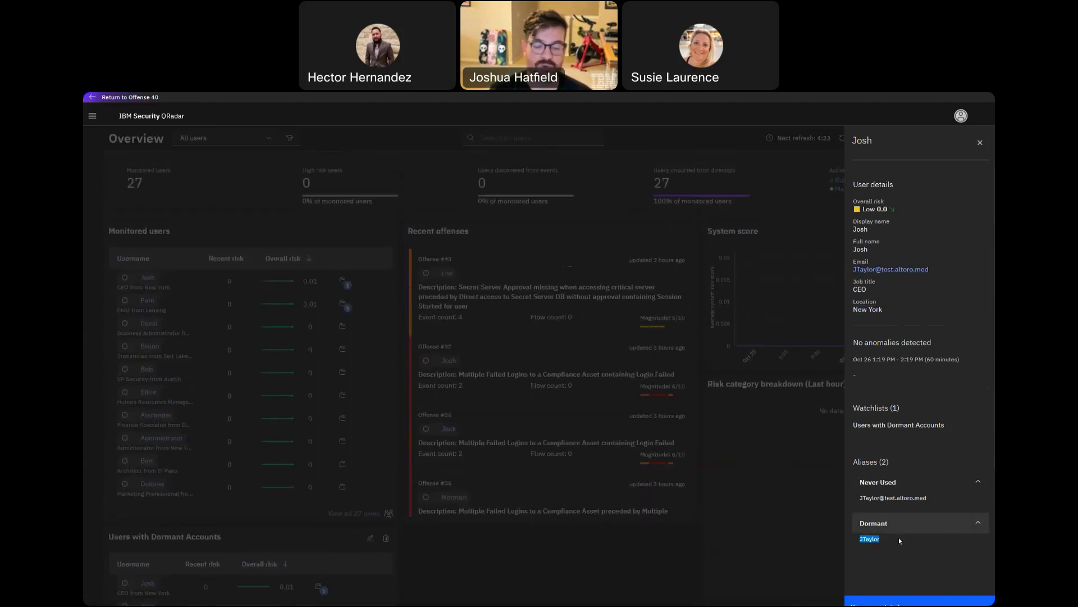
click(981, 143)
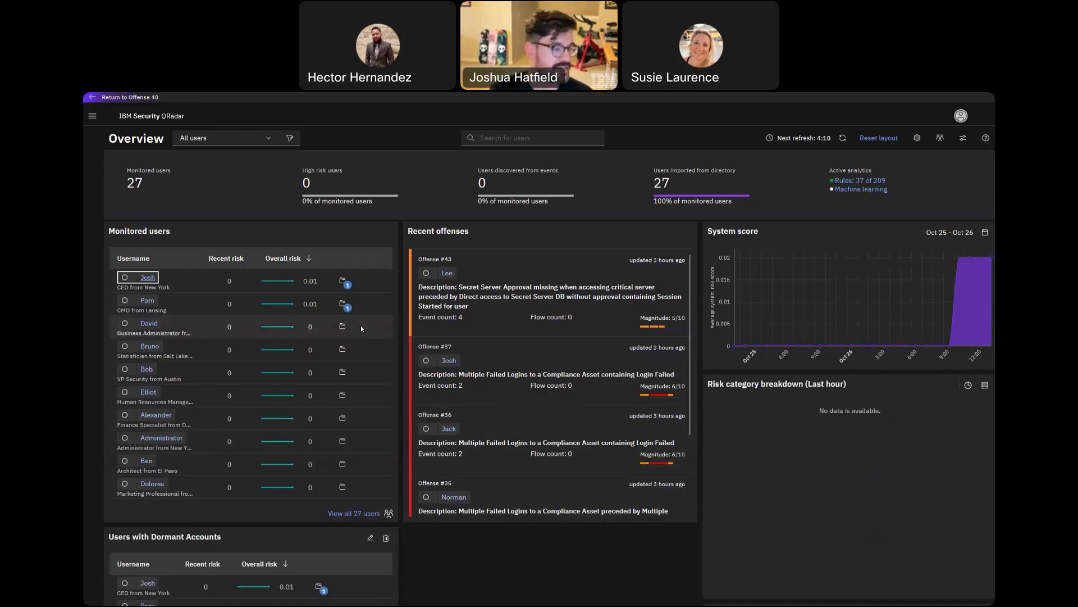
scroll(482, 464, down, 5)
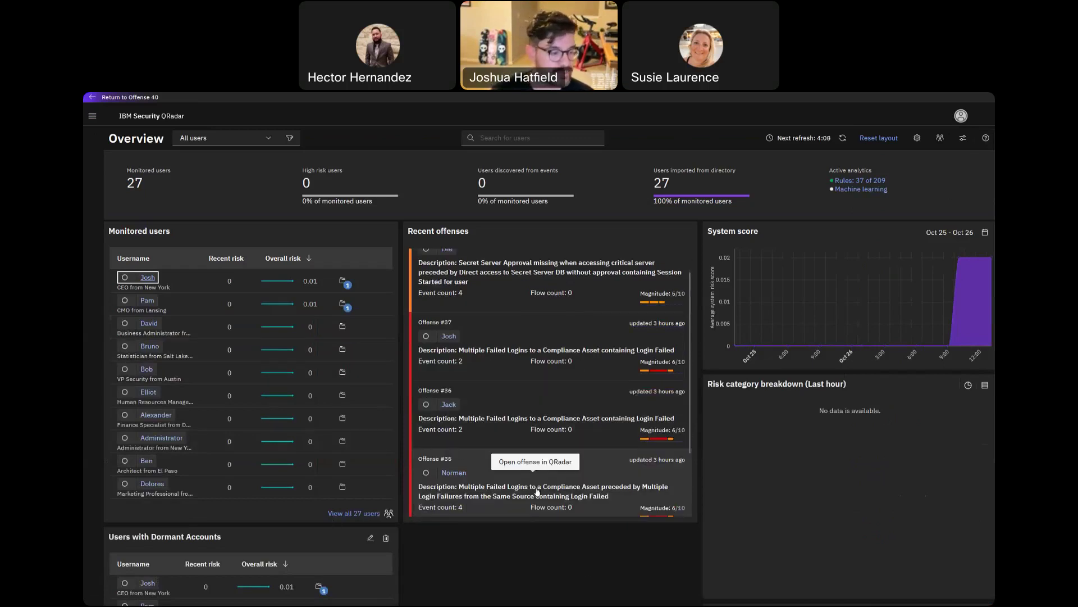
scroll(620, 521, up, 3)
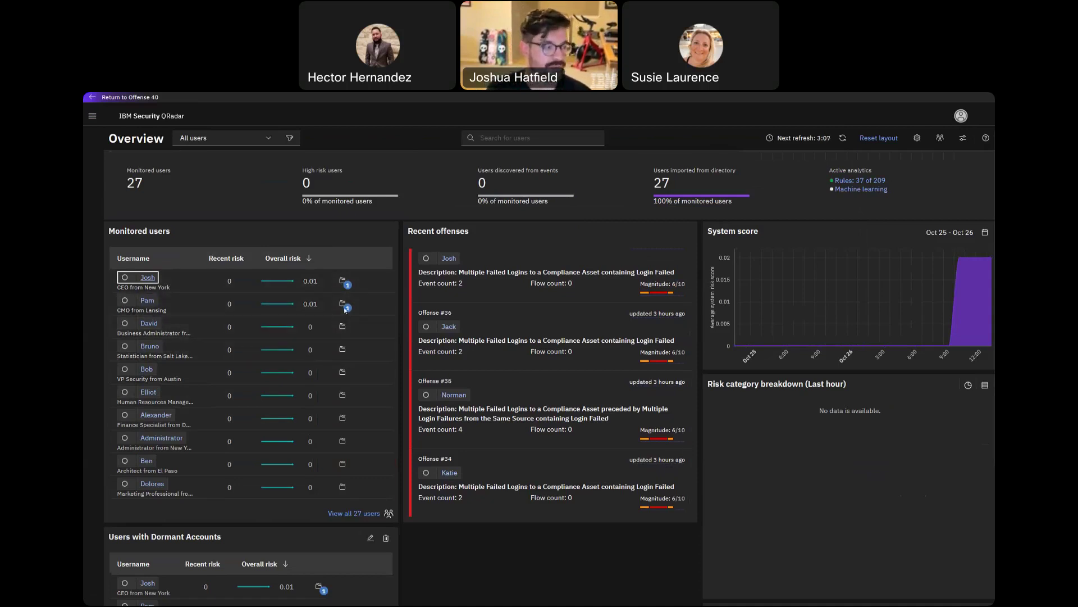
Open Use Case Manager and dismiss its update notice.
click(92, 116)
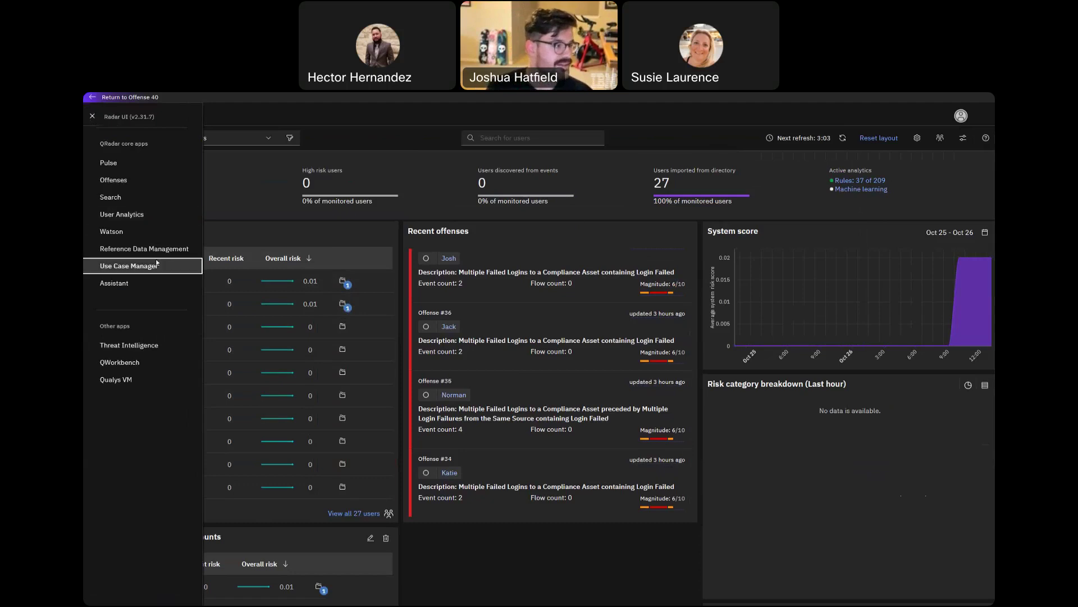
click(128, 265)
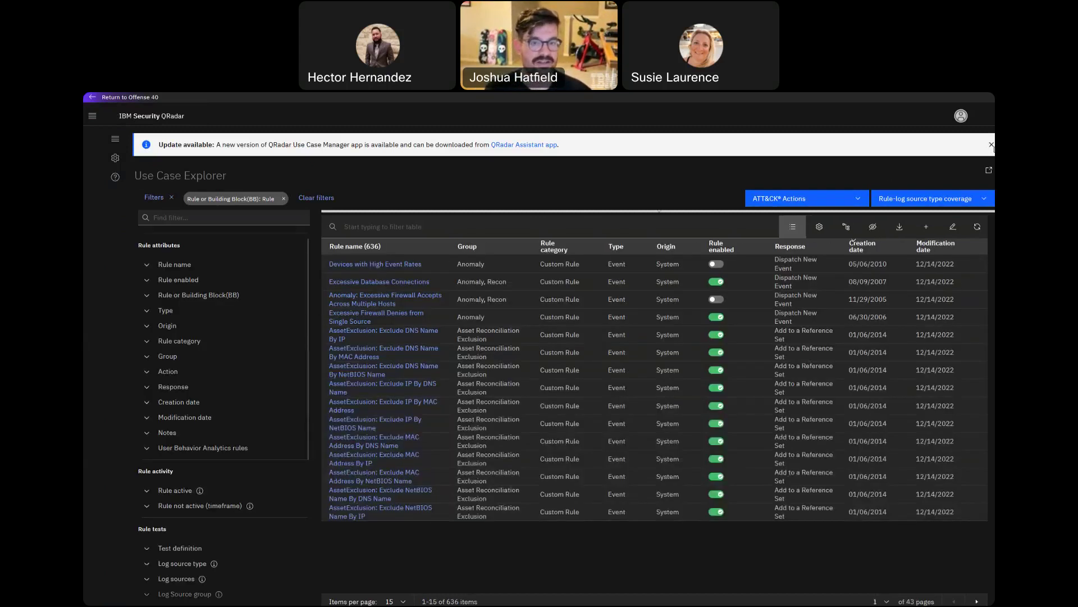
click(991, 145)
View the Tuning Home page and its Active Rules report on rules that generate offenses.
click(114, 139)
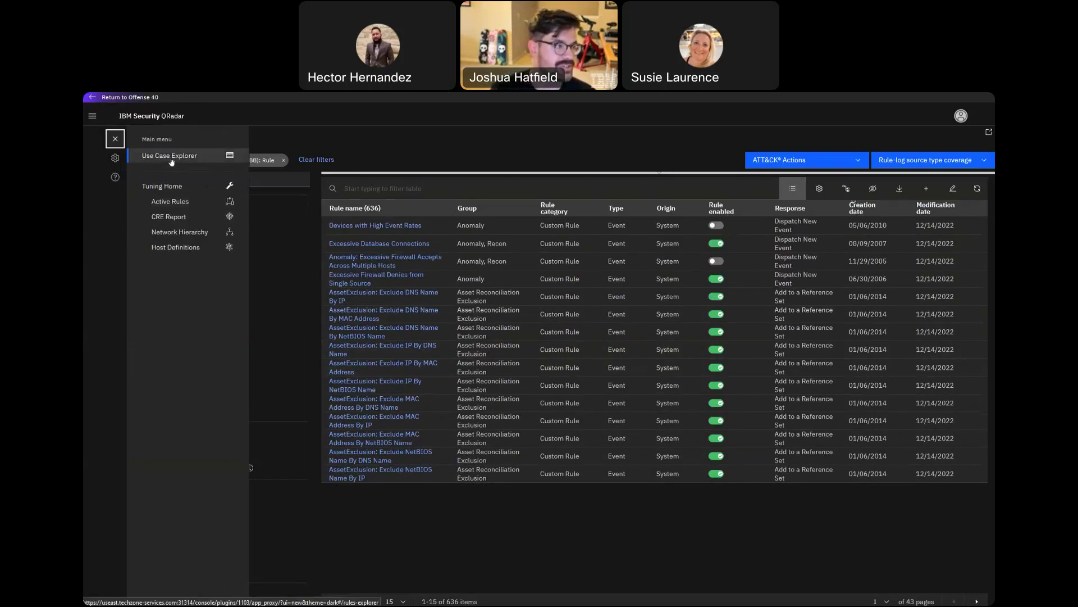
click(175, 187)
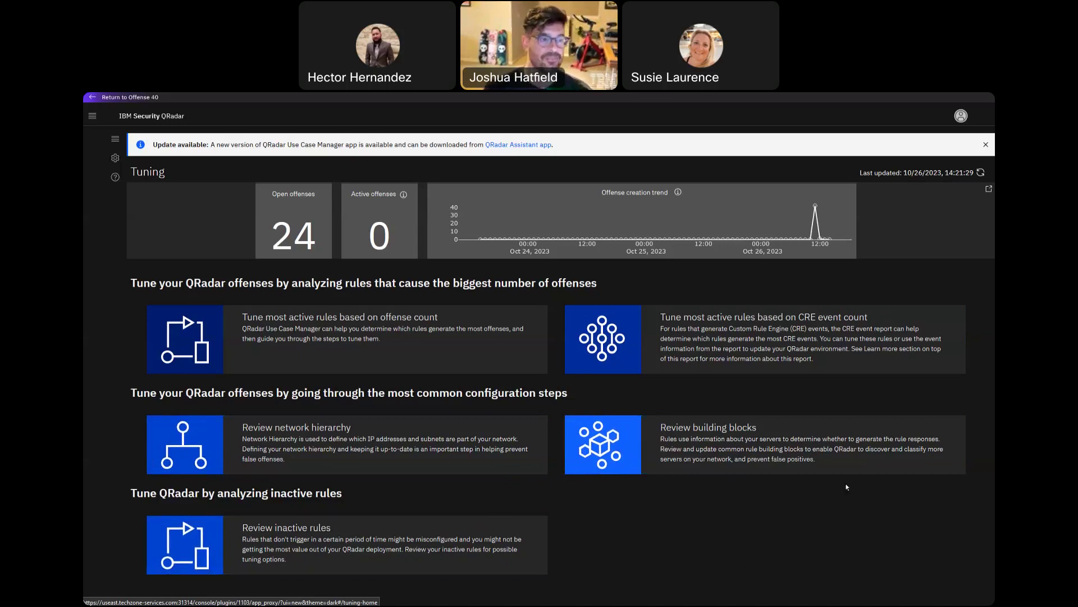
click(114, 140)
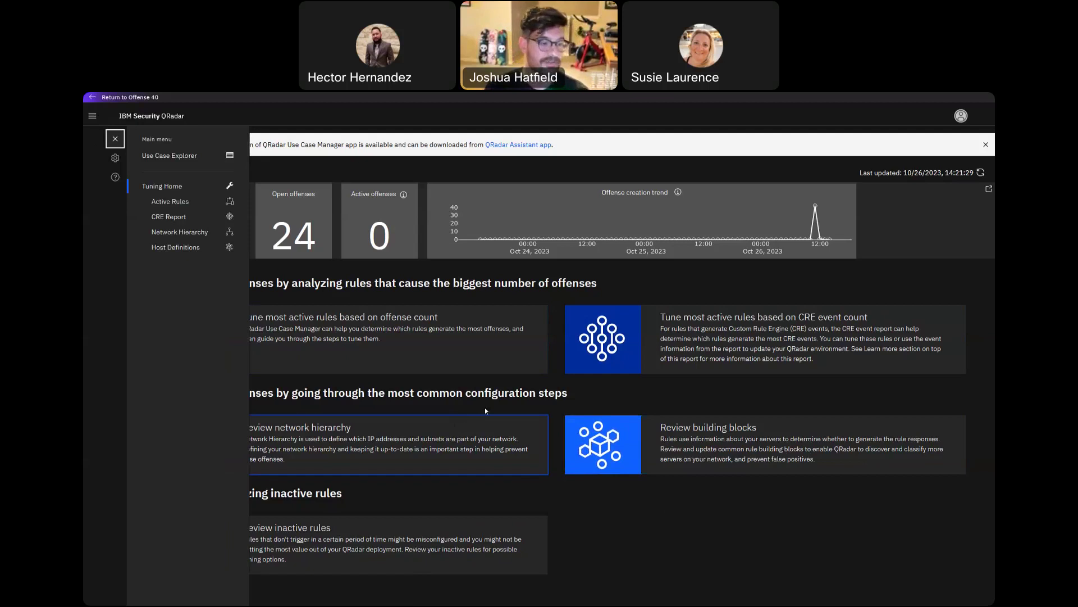
click(167, 207)
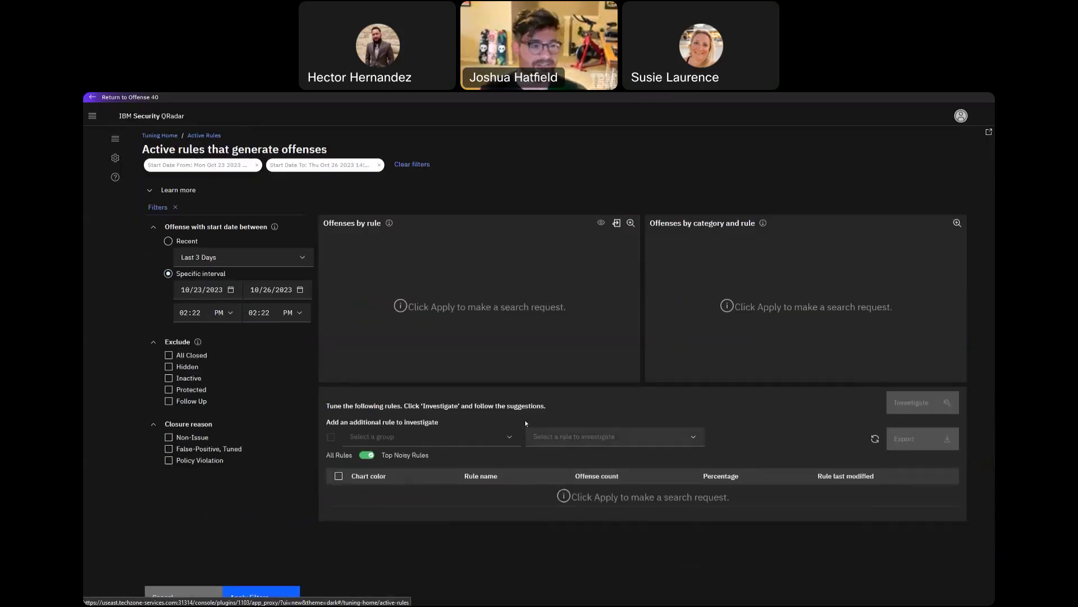
Return to the Use Case Explorer, and examine the definition and dependency graph of the rule Excessive Firewall Denies from Single Source.
click(115, 139)
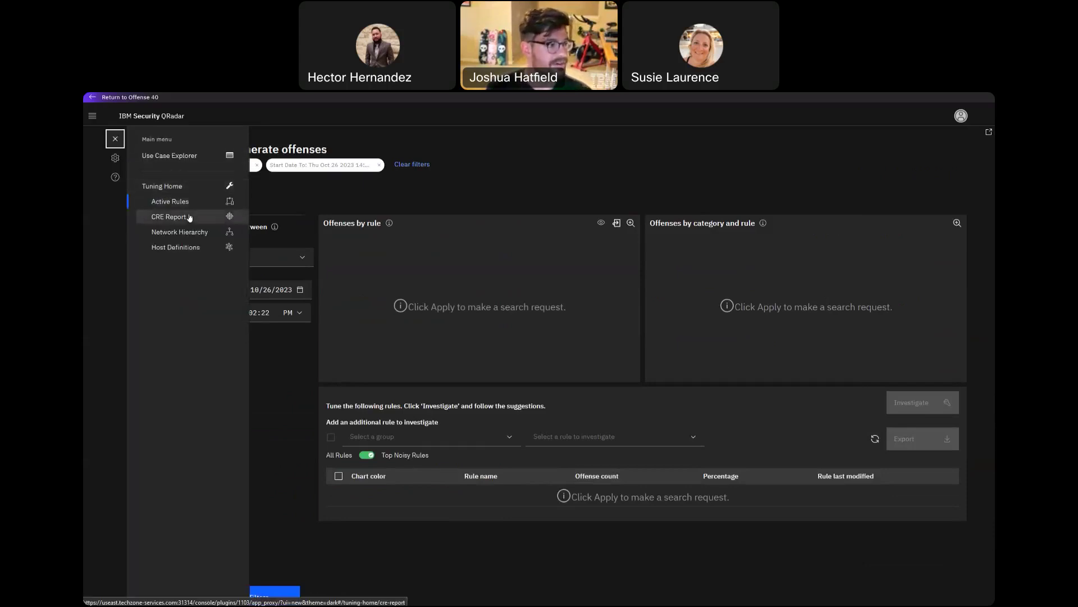
click(177, 155)
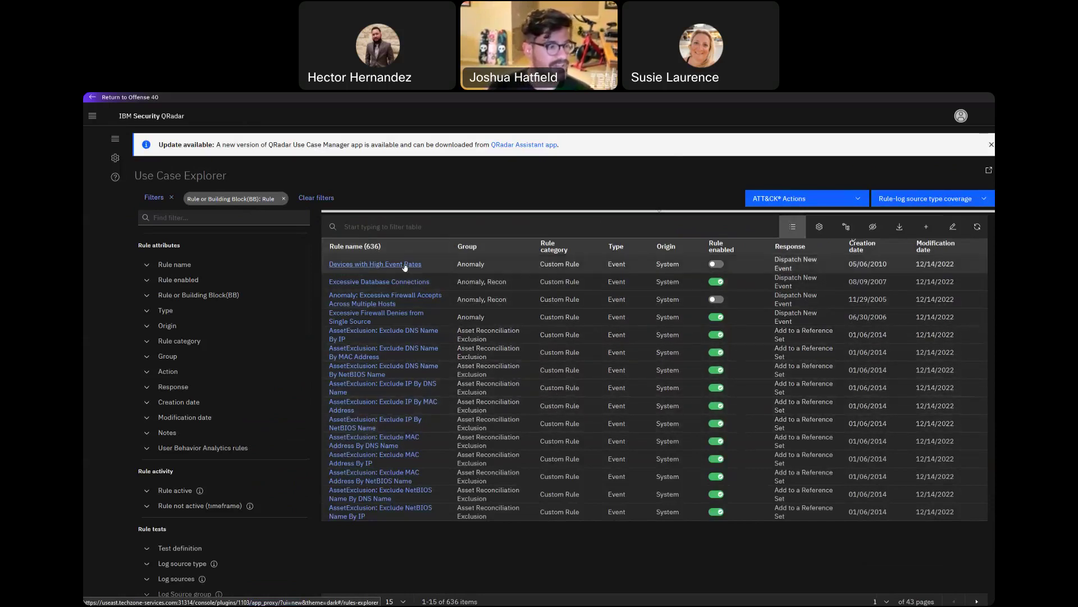
click(377, 318)
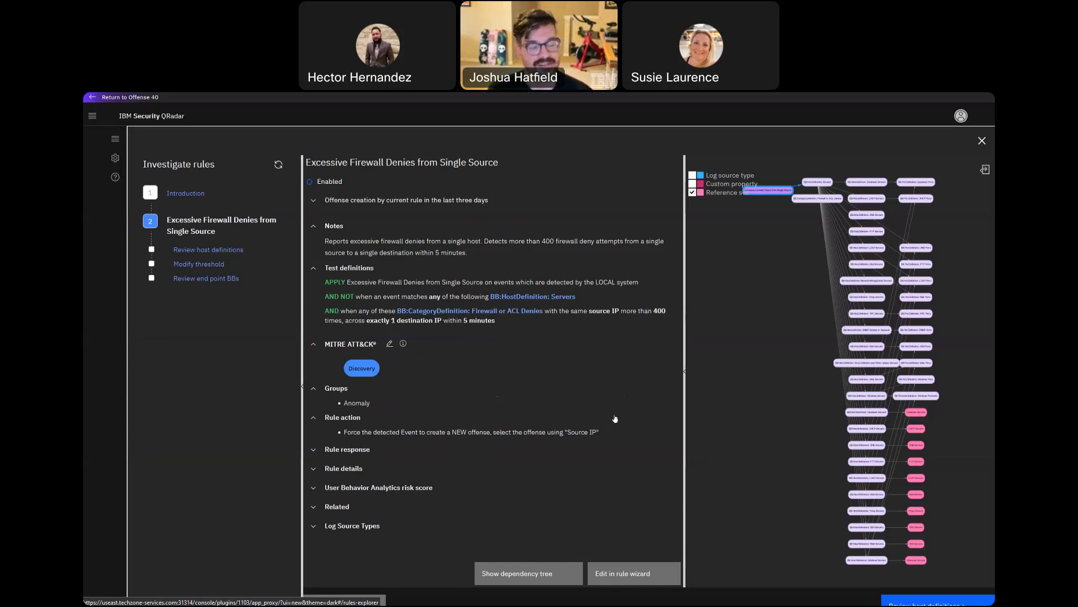
mouse_move(354, 373)
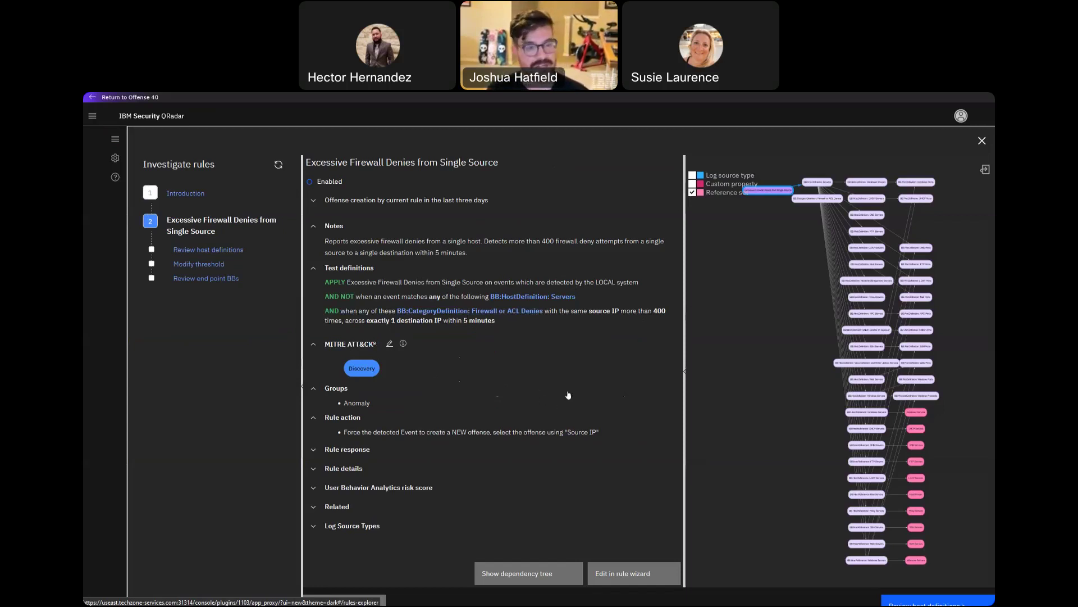
mouse_move(738, 307)
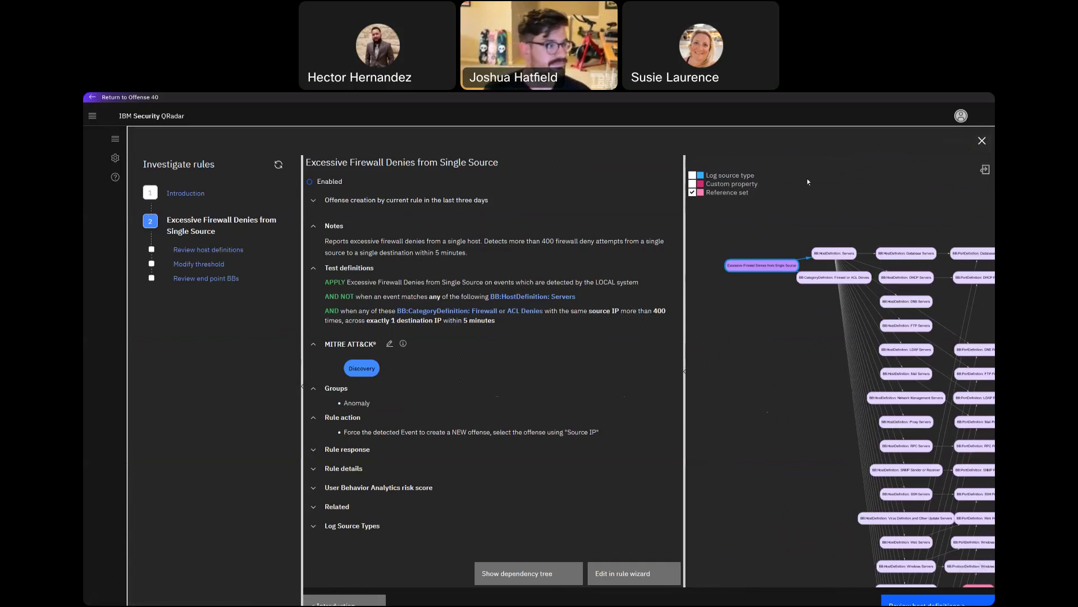
click(982, 141)
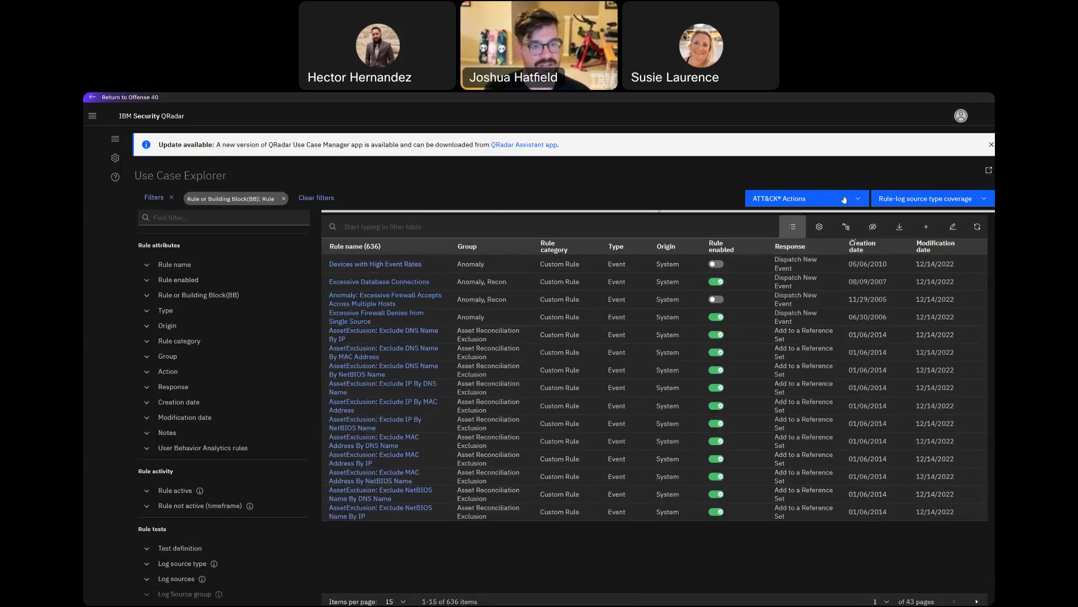
Display the ATT&CK coverage map and report, and examine the rule coverage of the techniques under each tactic.
click(845, 199)
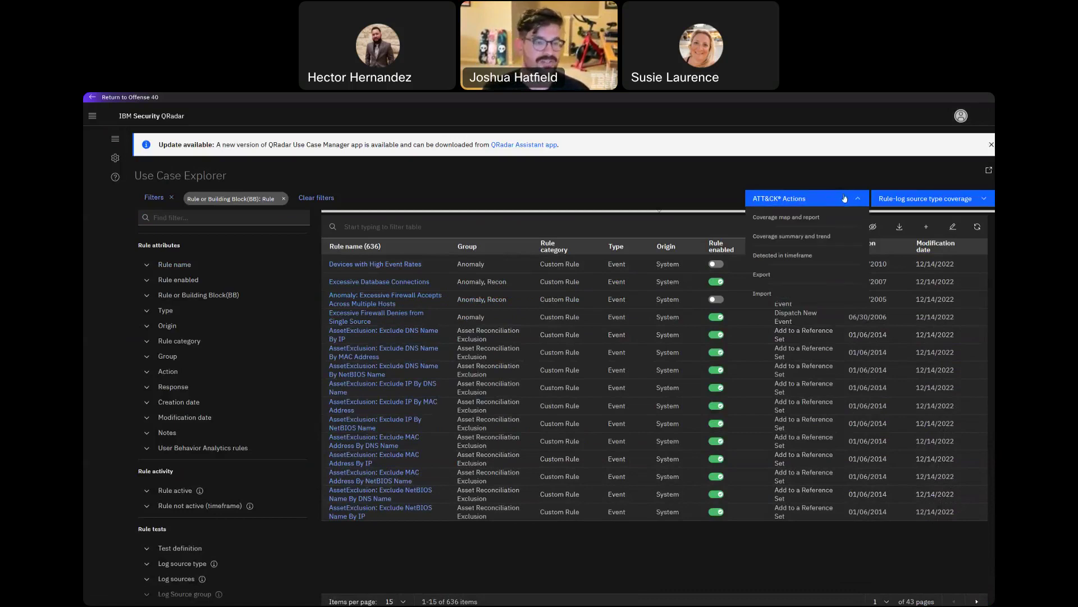
click(824, 218)
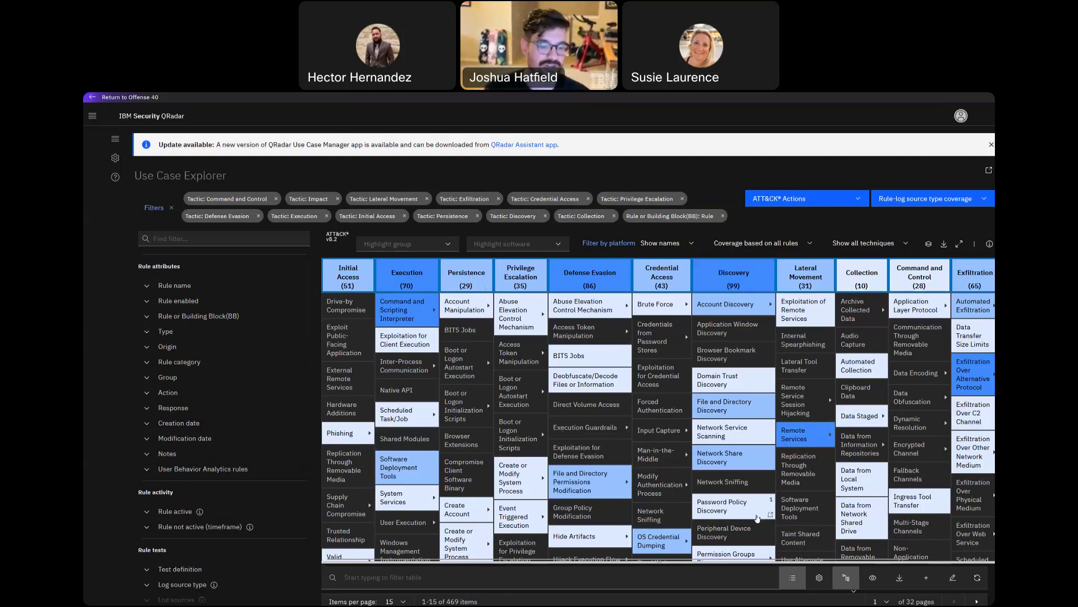
scroll(693, 478, down, 2)
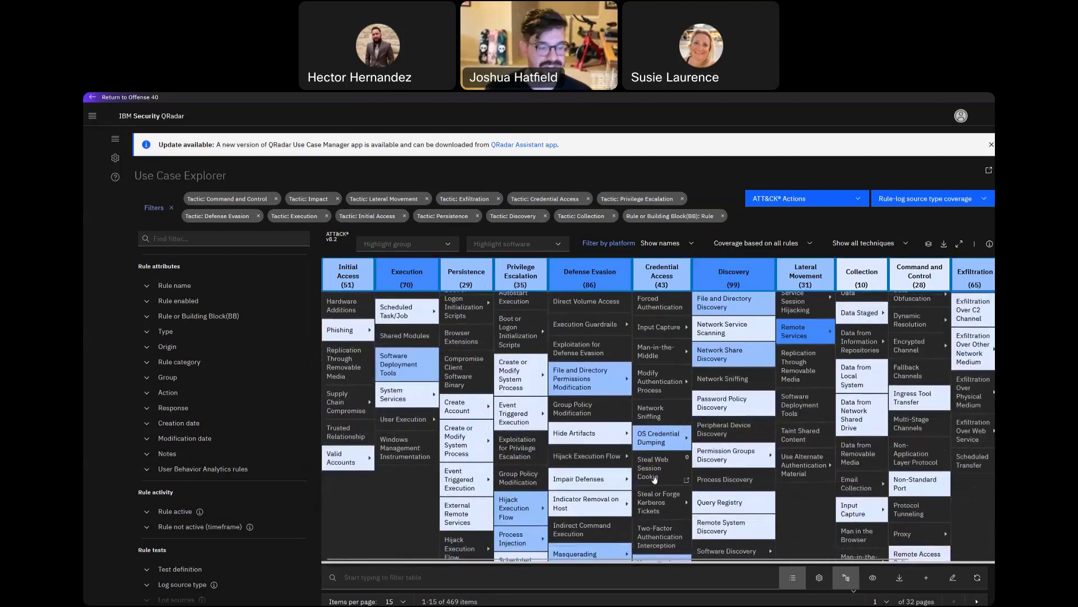
scroll(654, 479, up, 2)
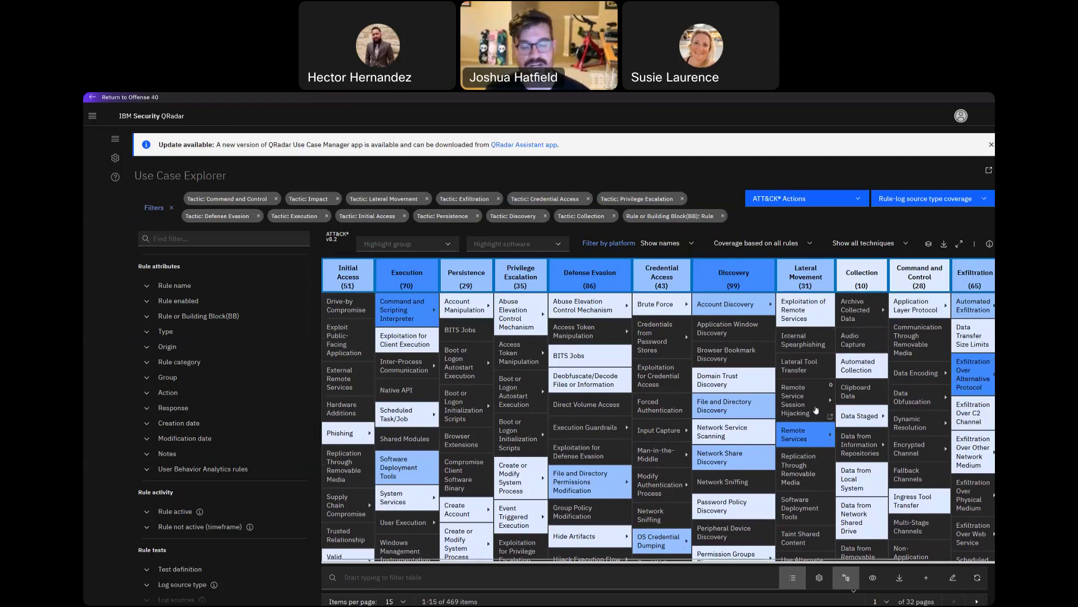
scroll(816, 399, down, 1)
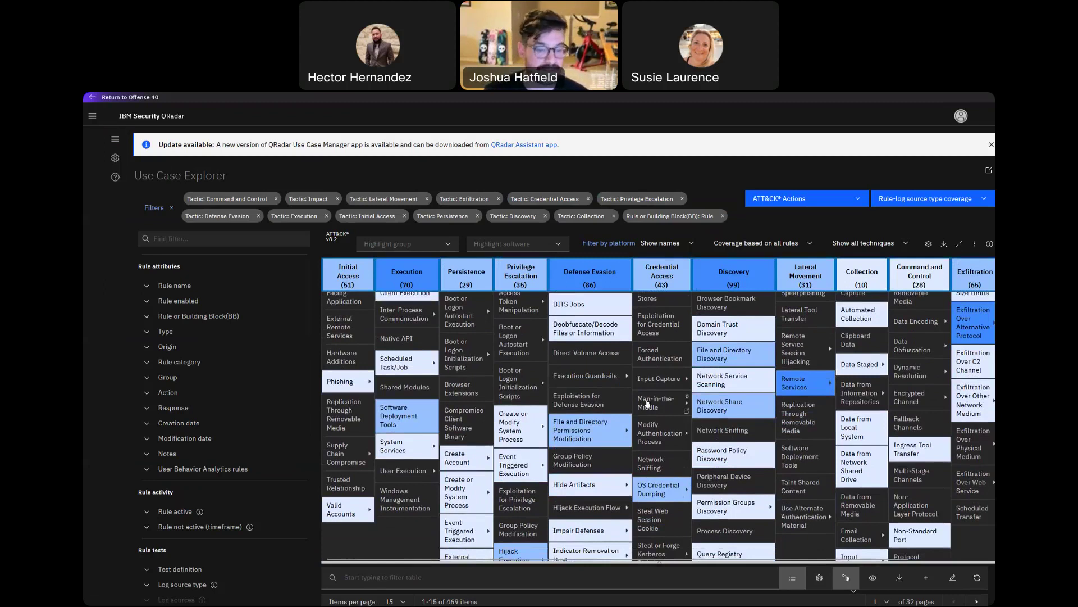
scroll(648, 403, down, 1)
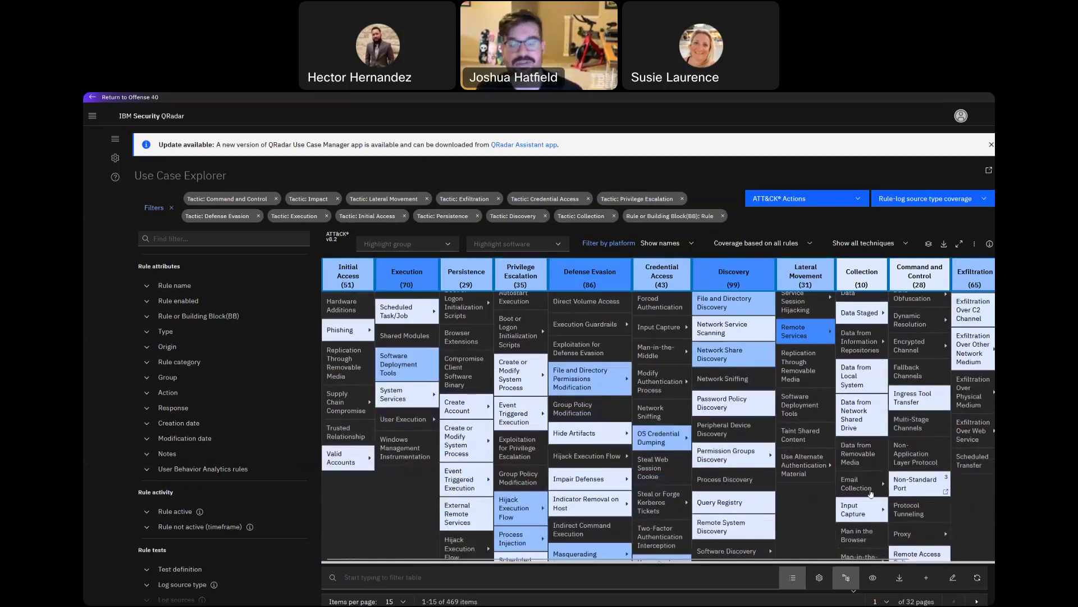
scroll(874, 506, up, 1)
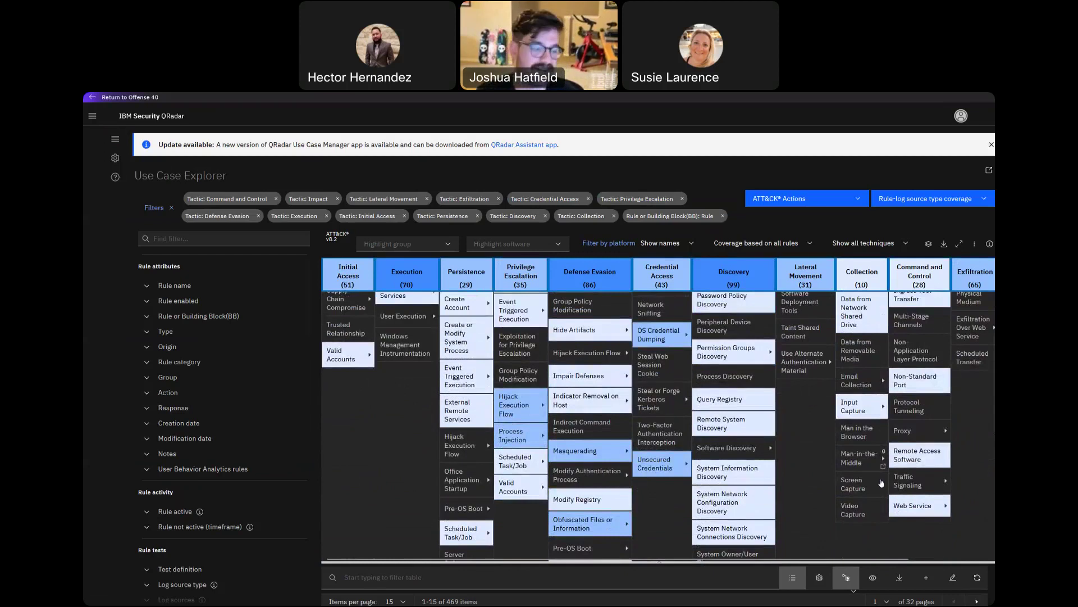
scroll(771, 471, up, 1)
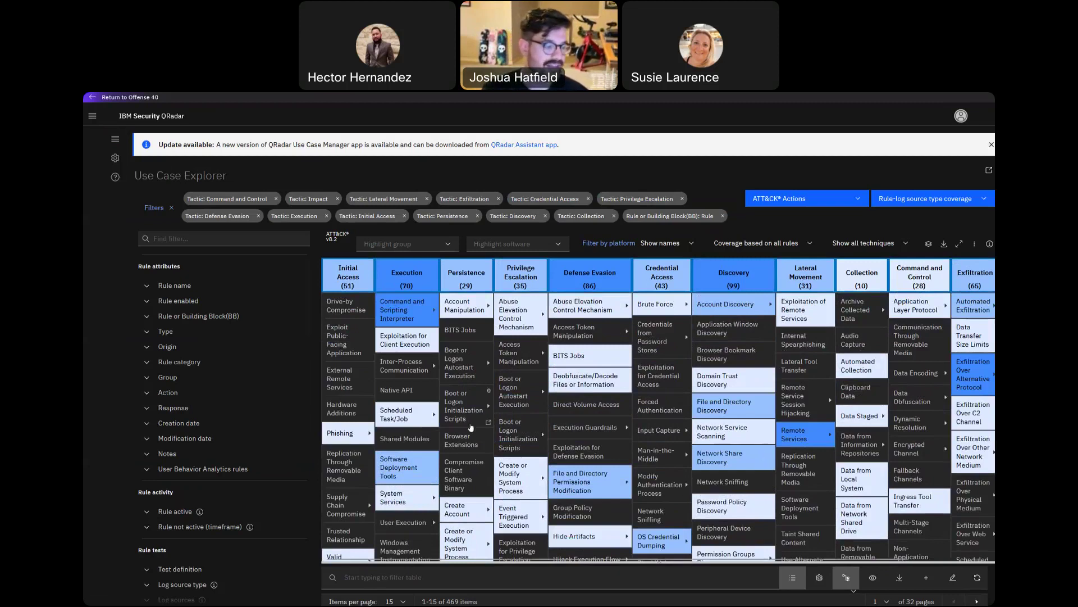
scroll(486, 421, down, 2)
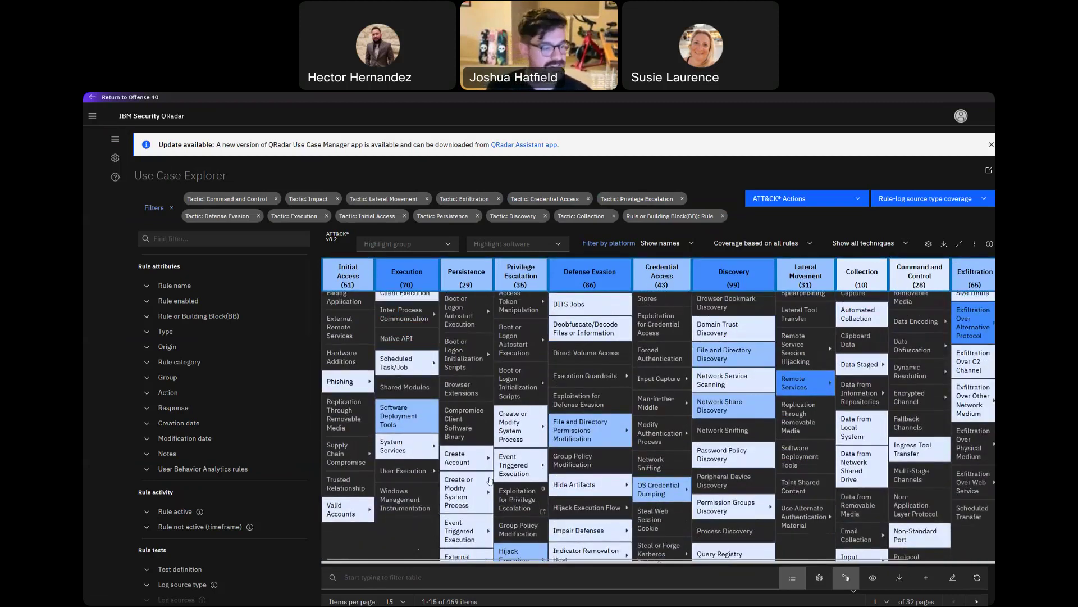
scroll(503, 481, up, 3)
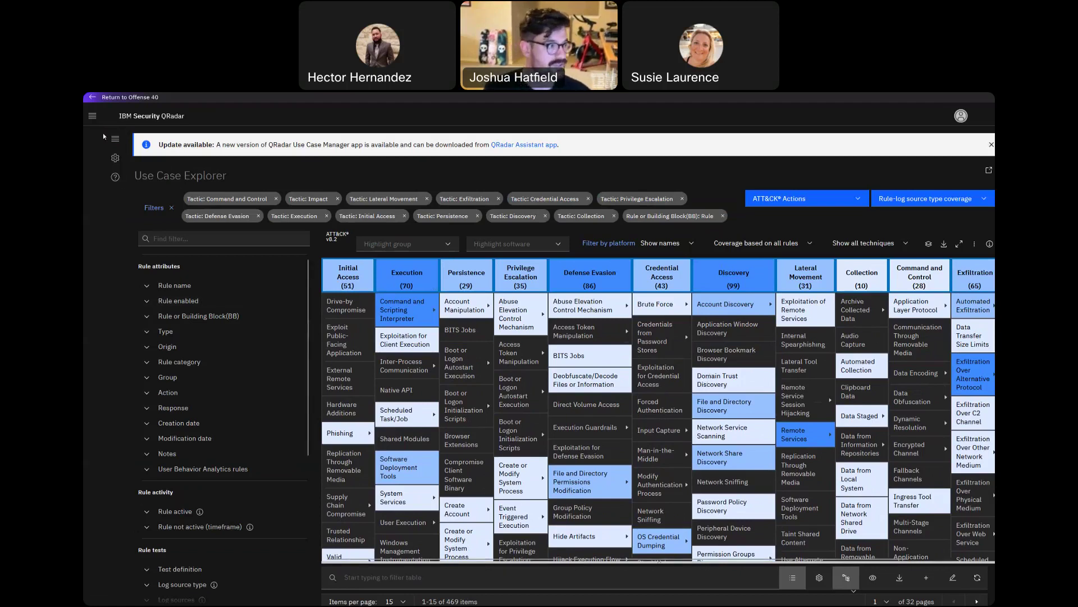
Open the Assistant app and look through its Guide Center's learning resources and peer networking section.
click(92, 116)
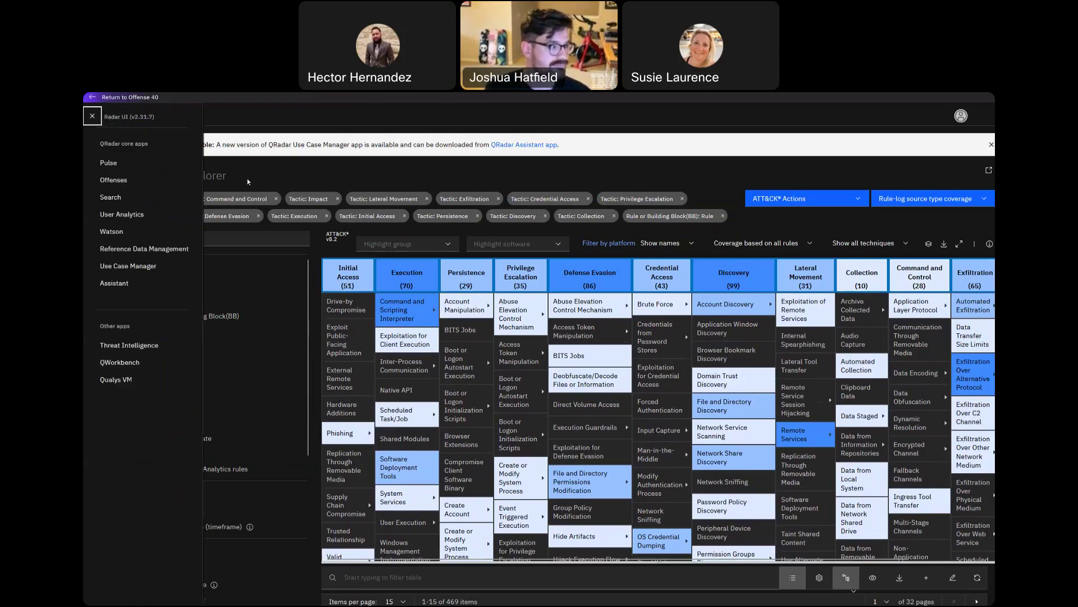
click(163, 283)
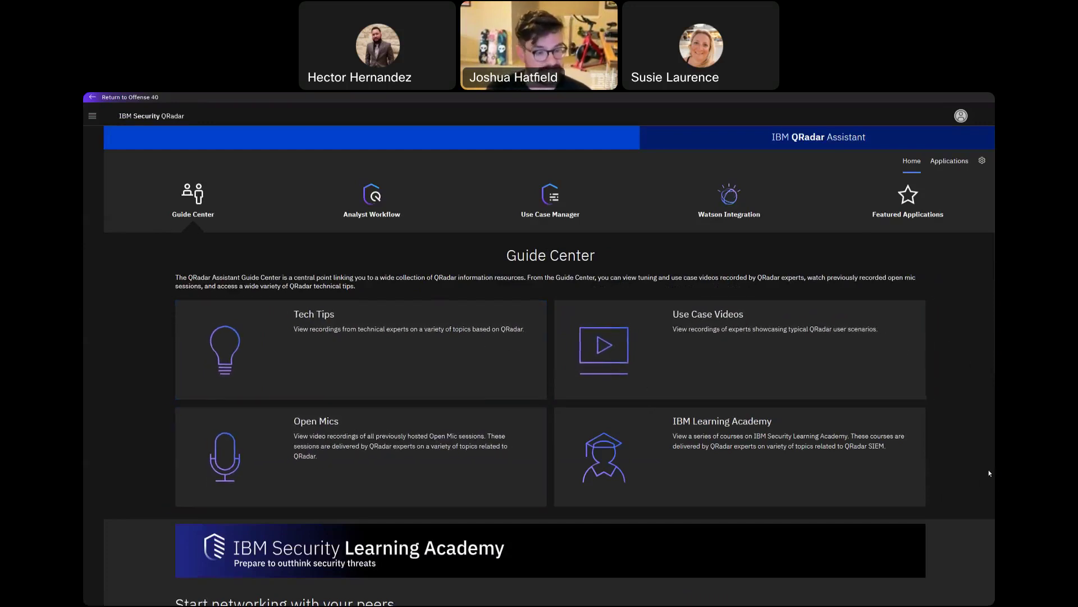
scroll(966, 473, down, 1)
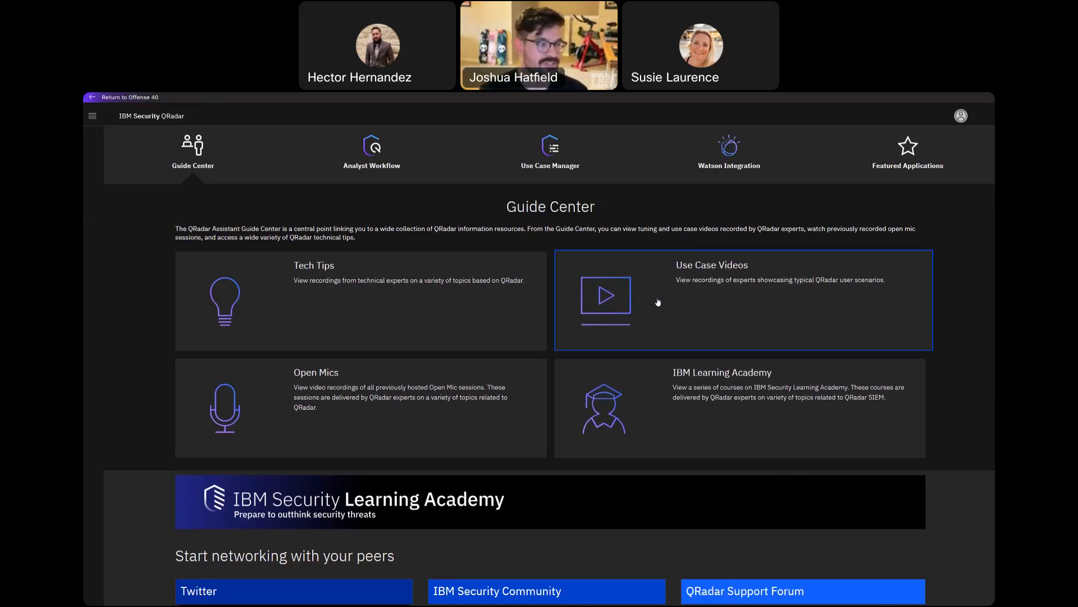
scroll(370, 283, down, 3)
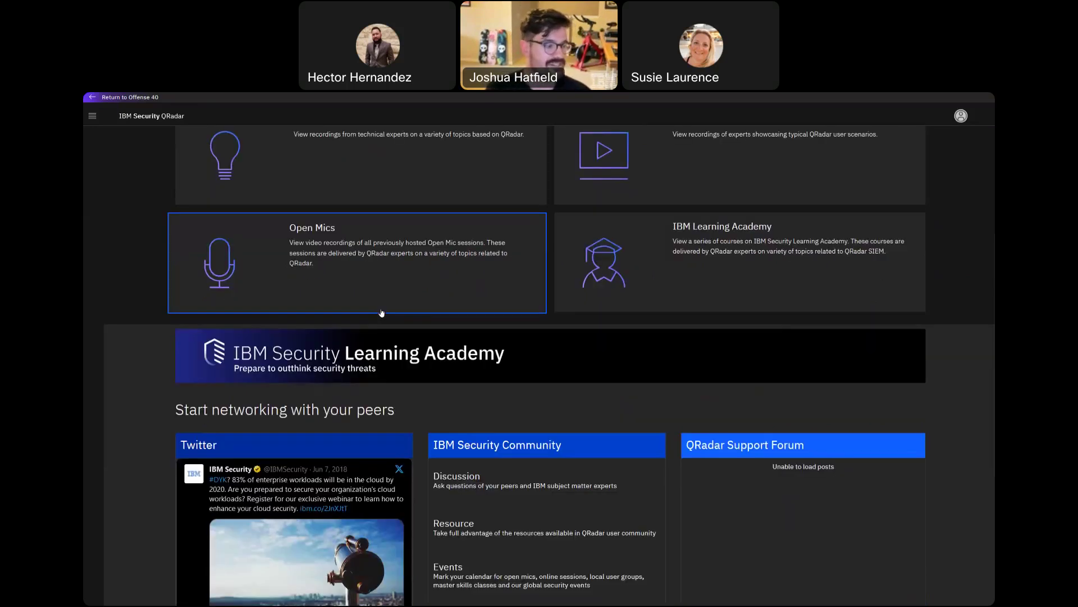
scroll(382, 314, down, 2)
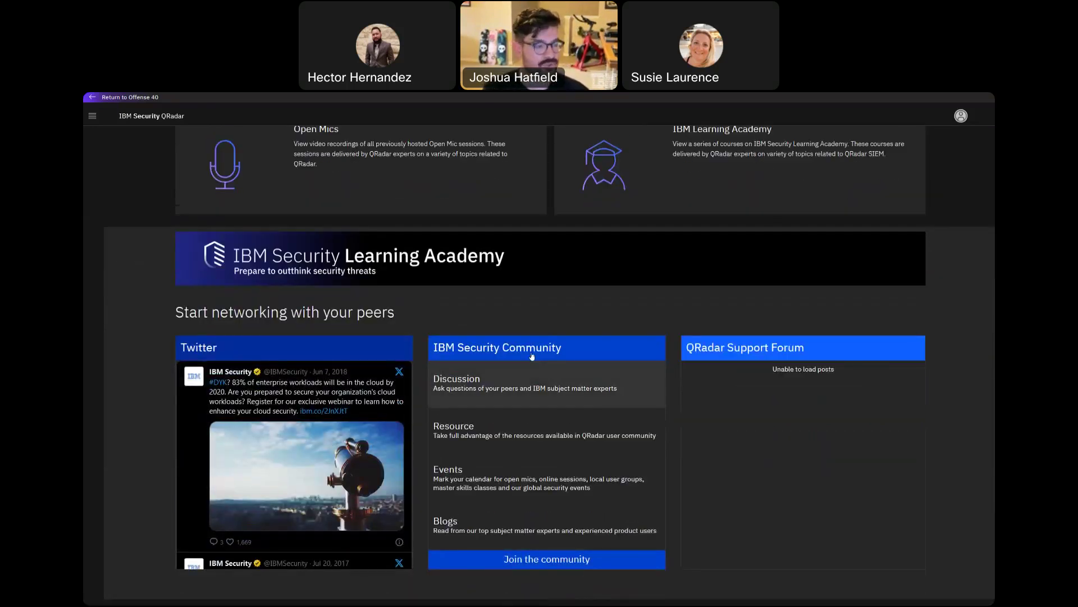
scroll(754, 457, up, 4)
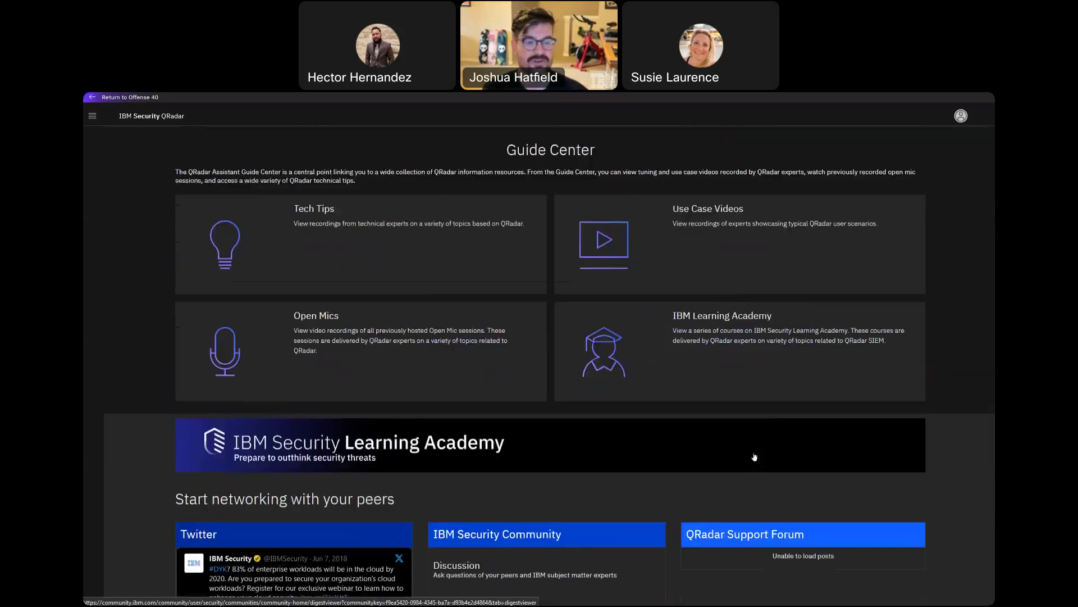
scroll(754, 457, up, 2)
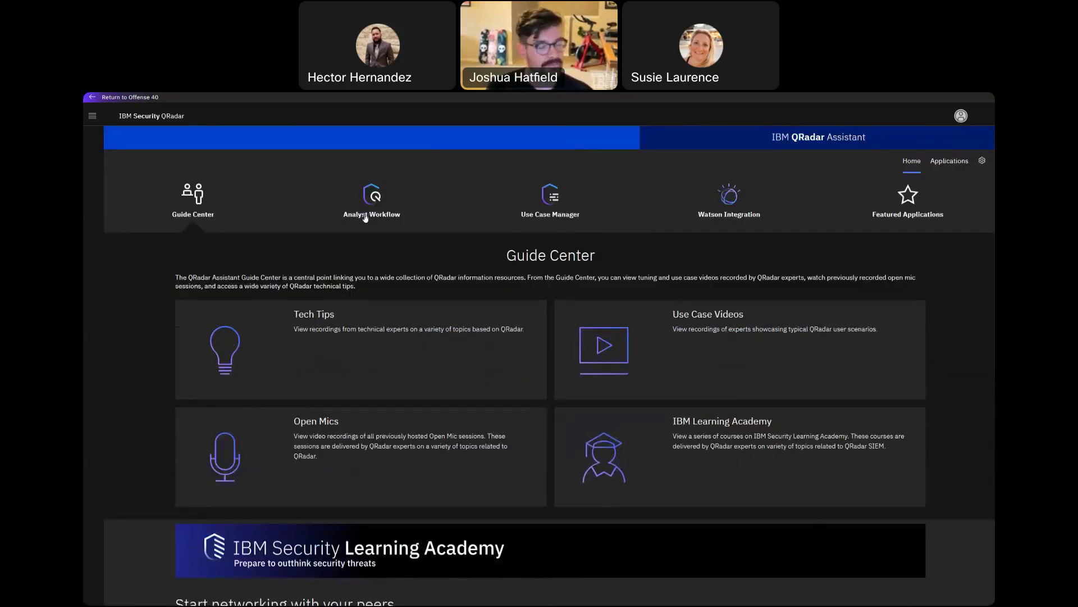
Open the description of Network Threat Analytics from the Featured Applications, and examine its overview, version notes and additional information.
click(919, 216)
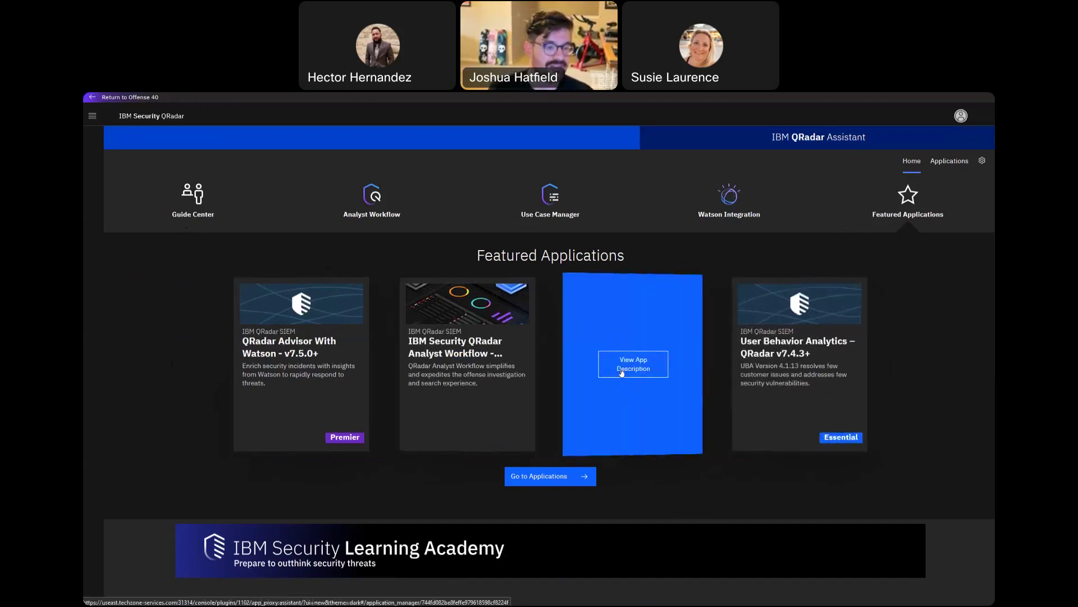
click(622, 372)
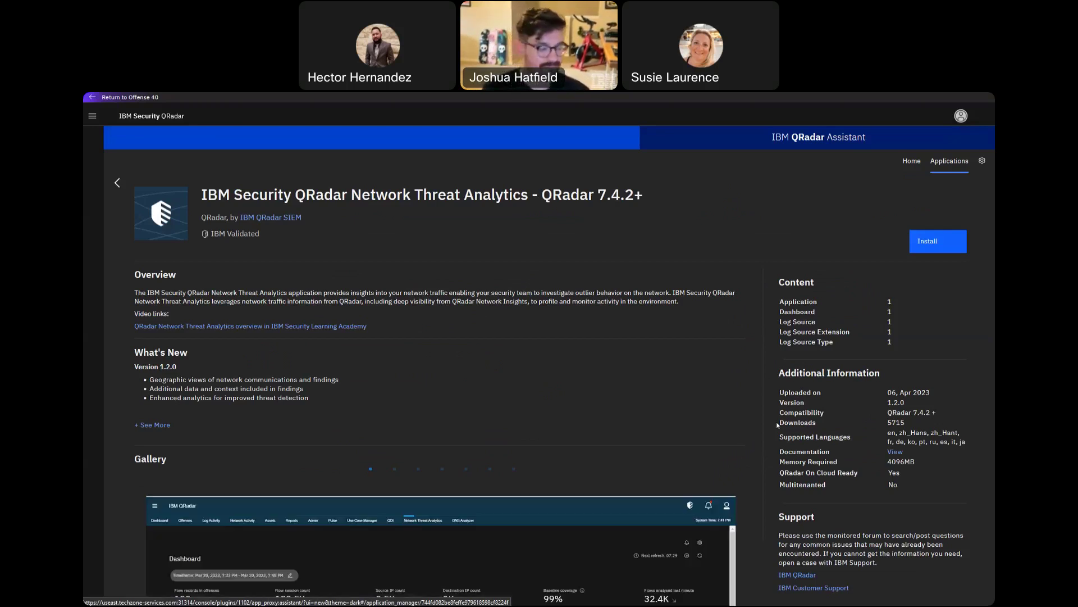
scroll(642, 379, down, 3)
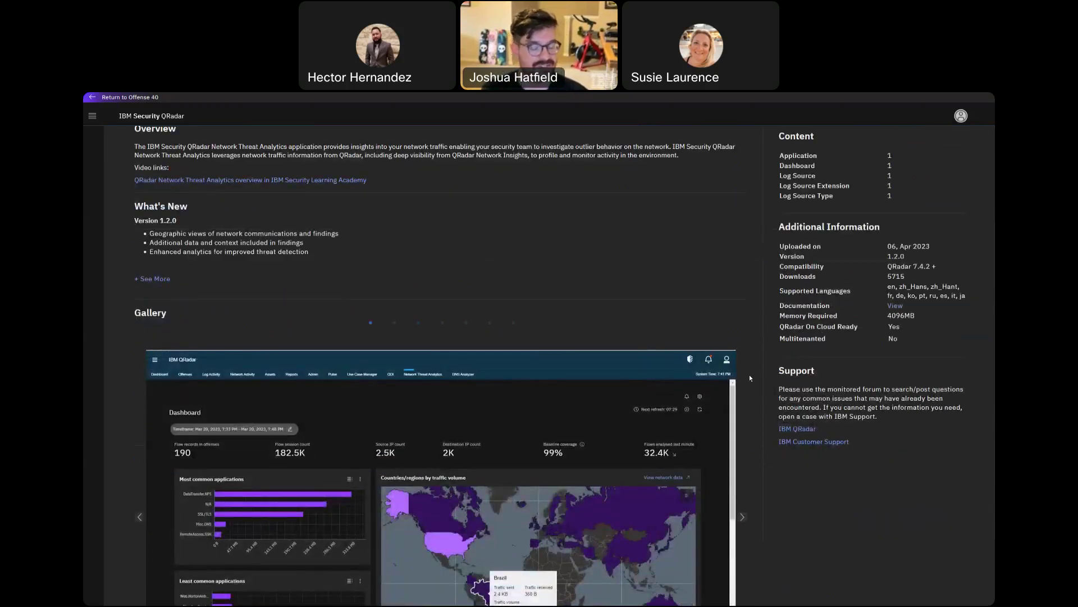
scroll(750, 392, up, 2)
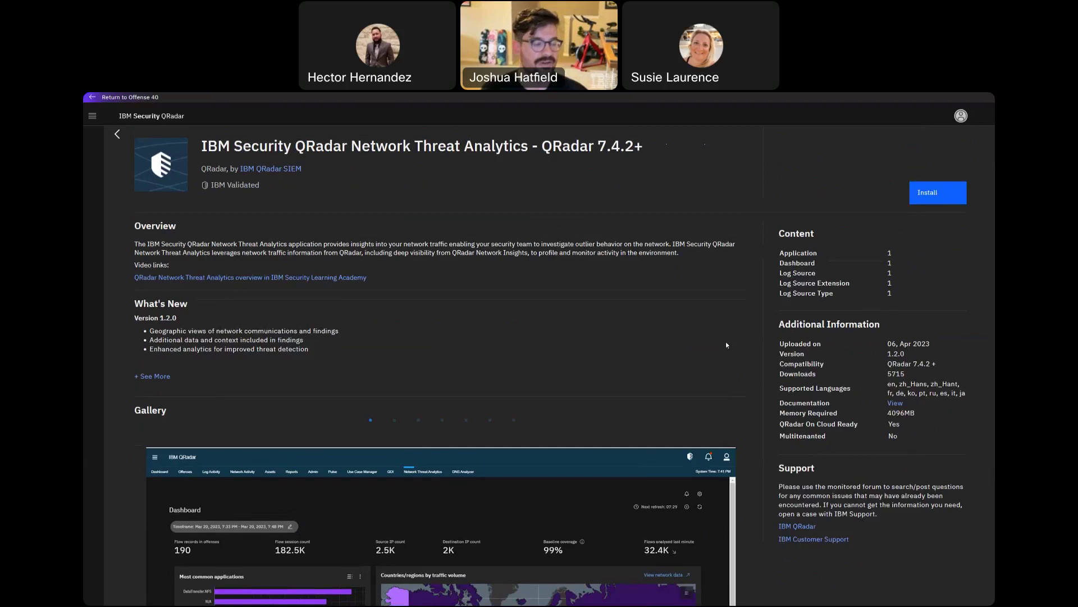
scroll(726, 344, down, 3)
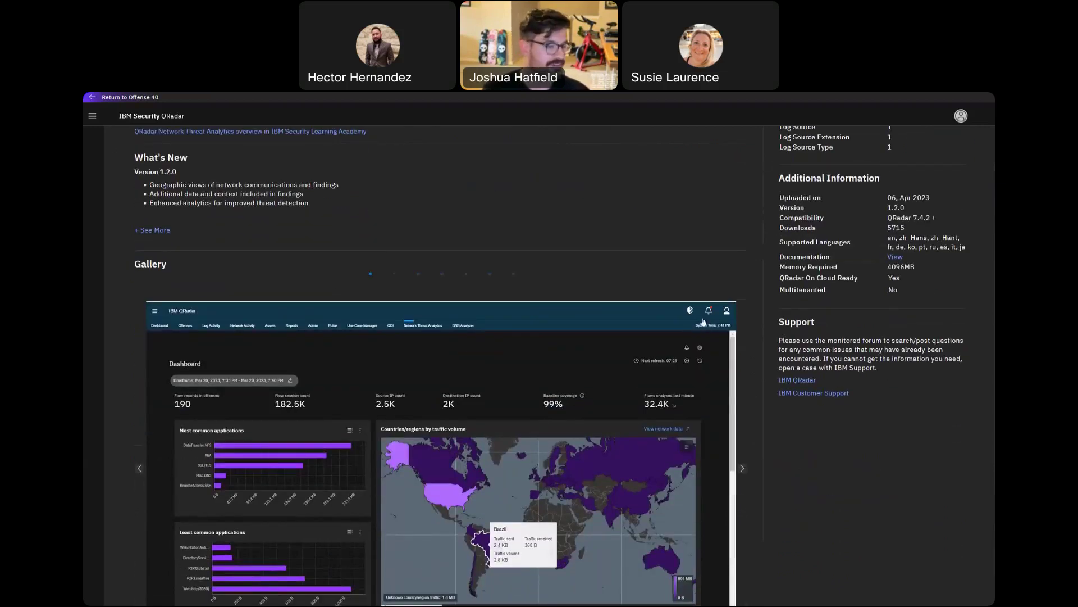
scroll(762, 300, down, 1)
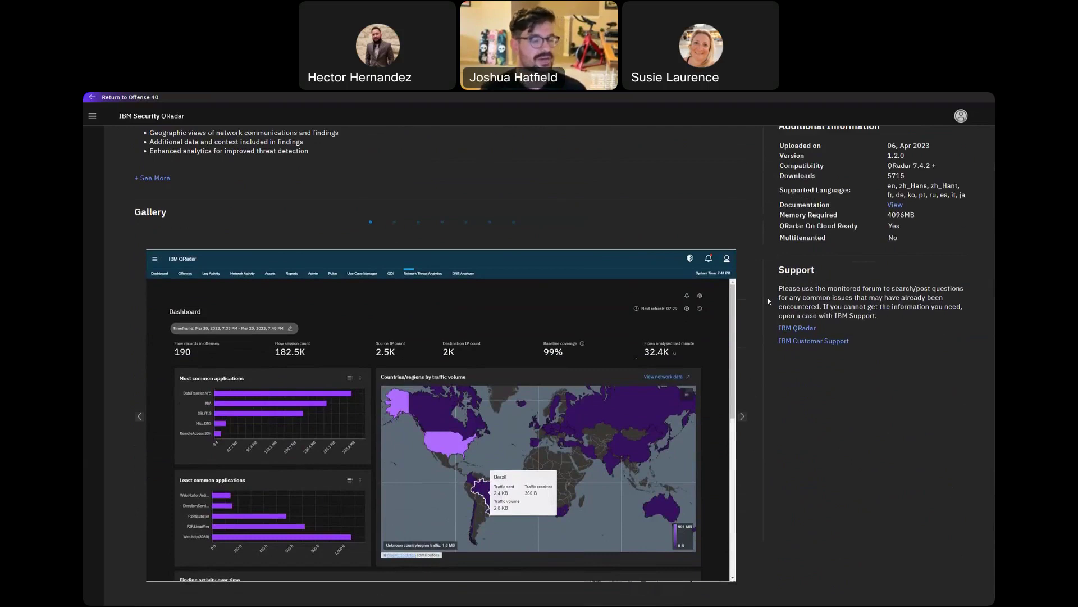
scroll(769, 309, up, 2)
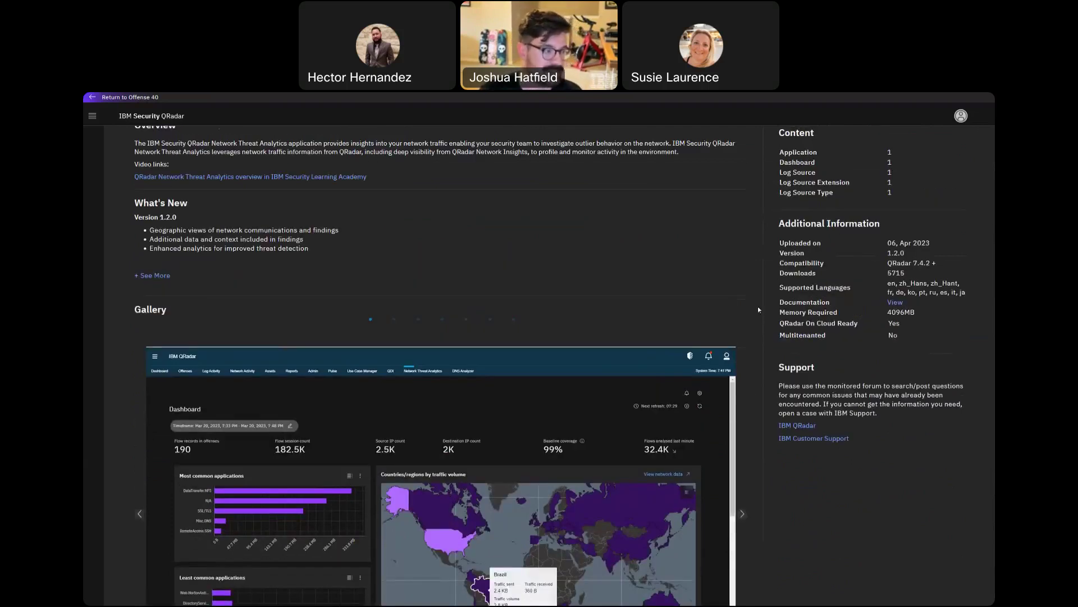
scroll(760, 315, up, 2)
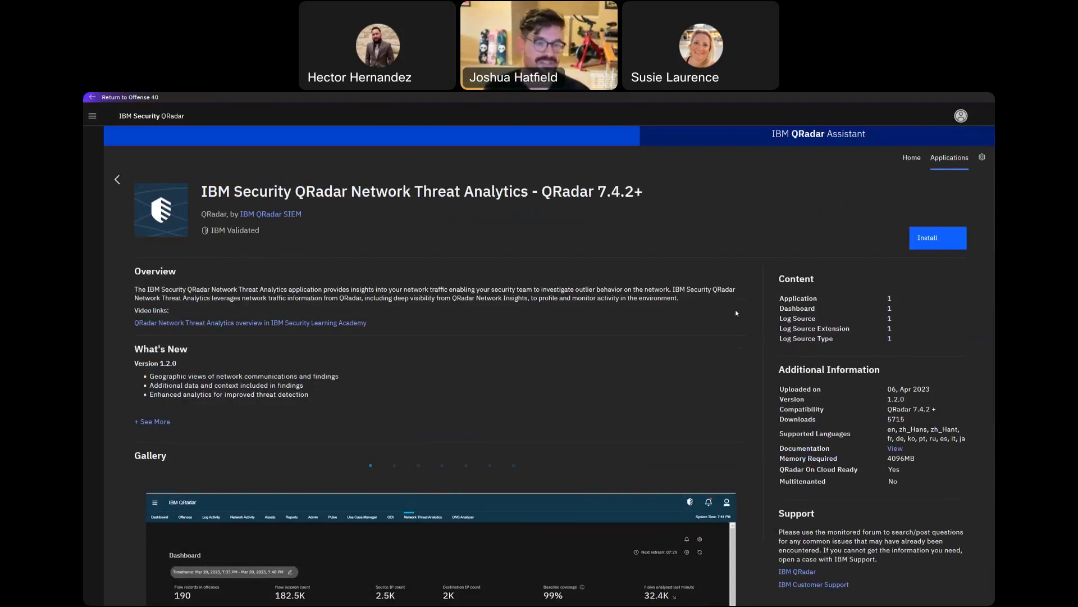
scroll(696, 329, up, 1)
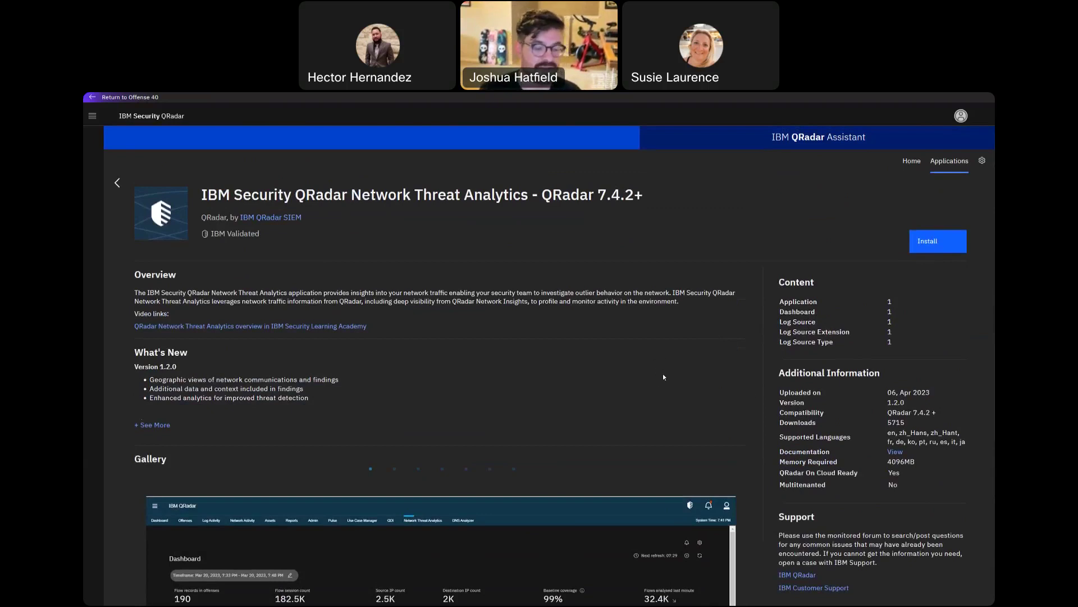
scroll(664, 376, down, 3)
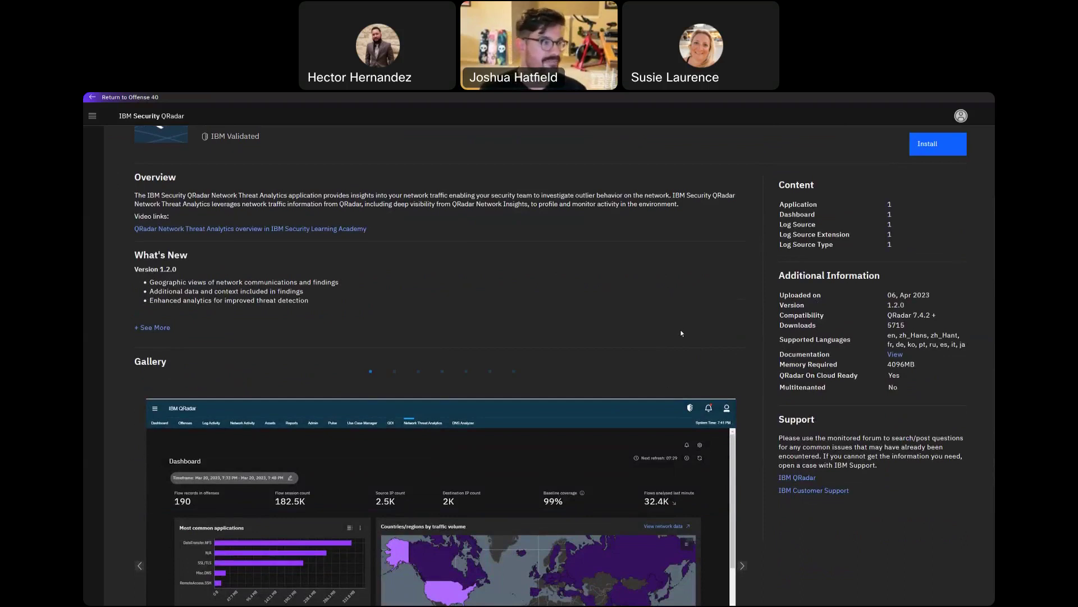
scroll(478, 318, up, 3)
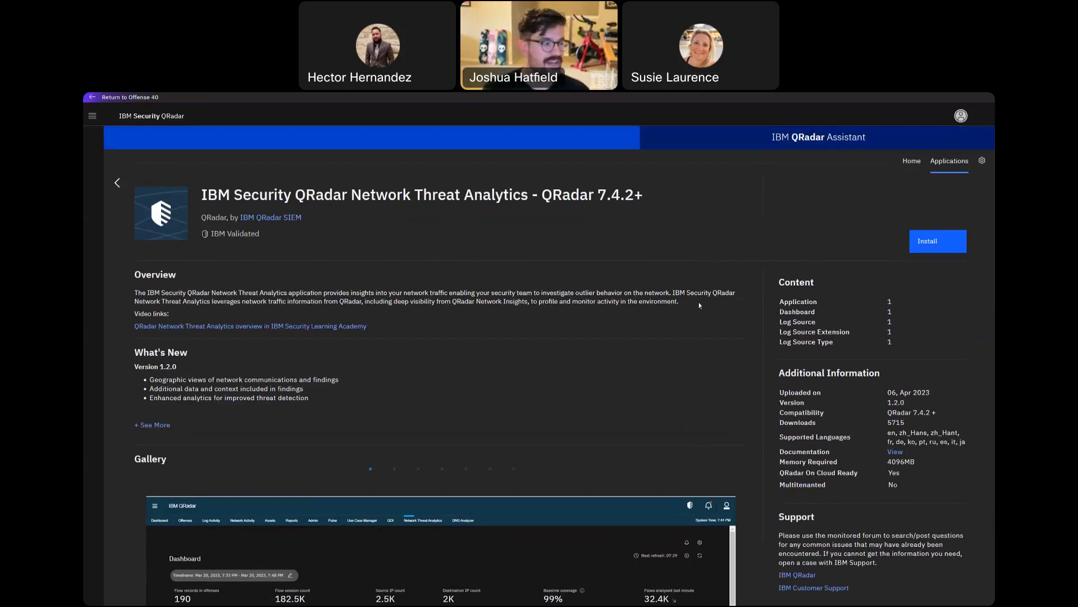
Examine the Network Threat Analytics gallery, viewing the dashboard image and the following image of finding activity and findings.
scroll(704, 311, down, 5)
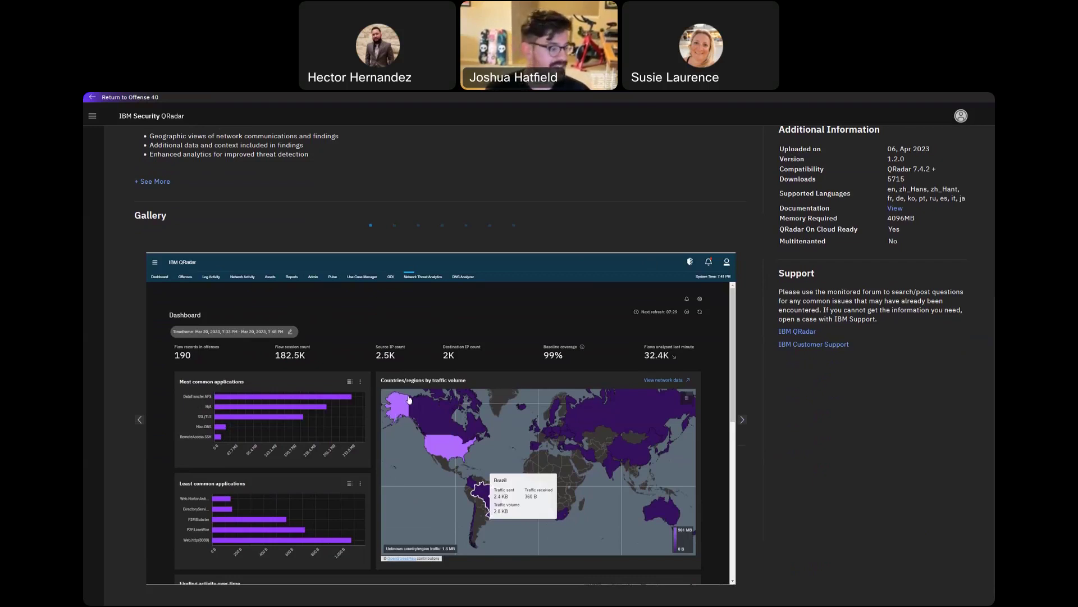
scroll(288, 451, down, 1)
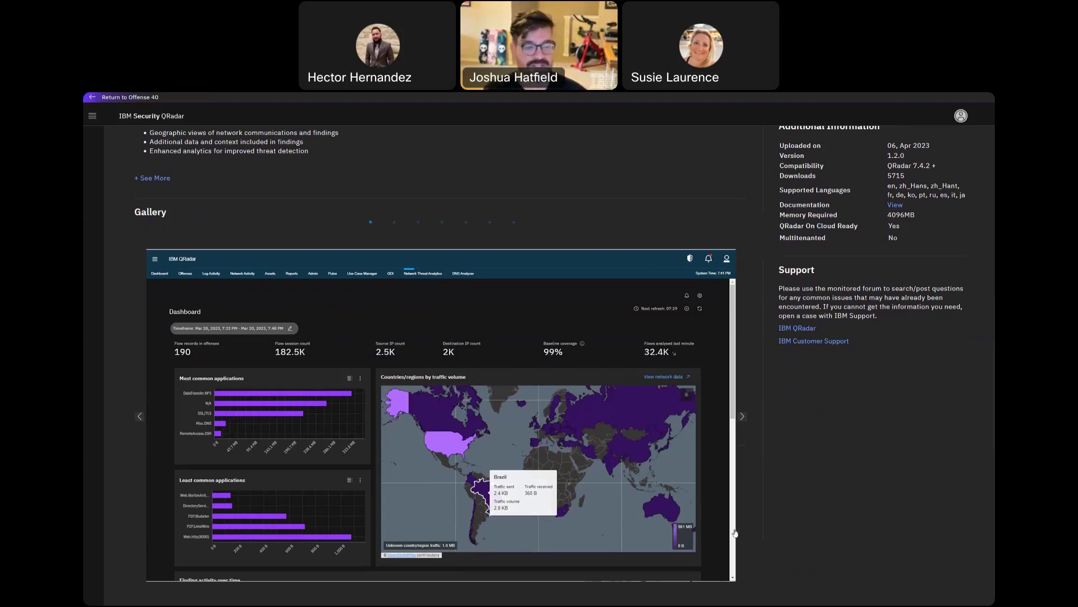
scroll(739, 517, up, 1)
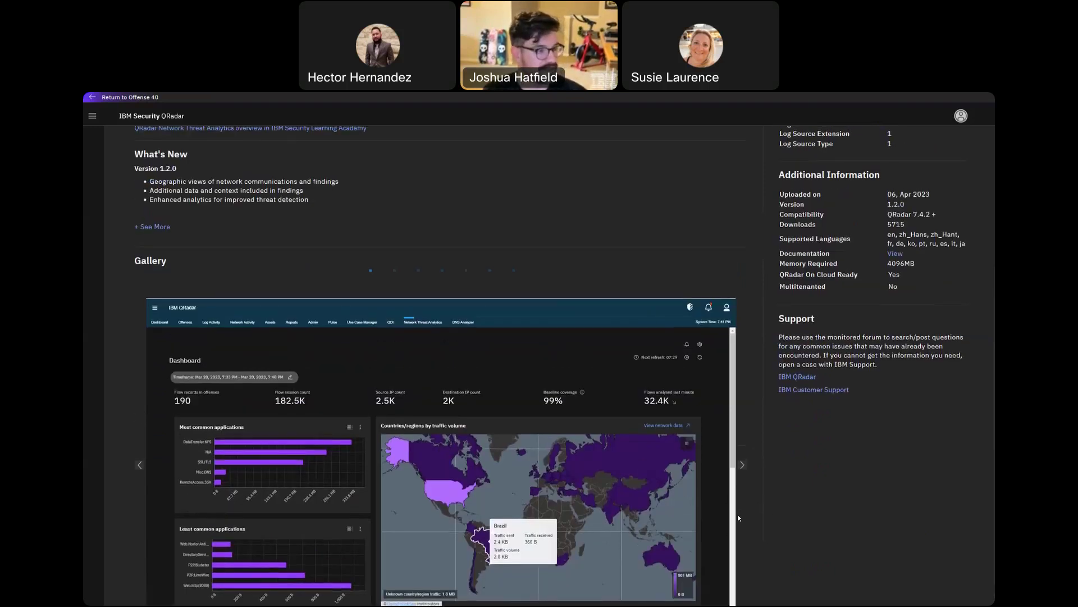
click(743, 466)
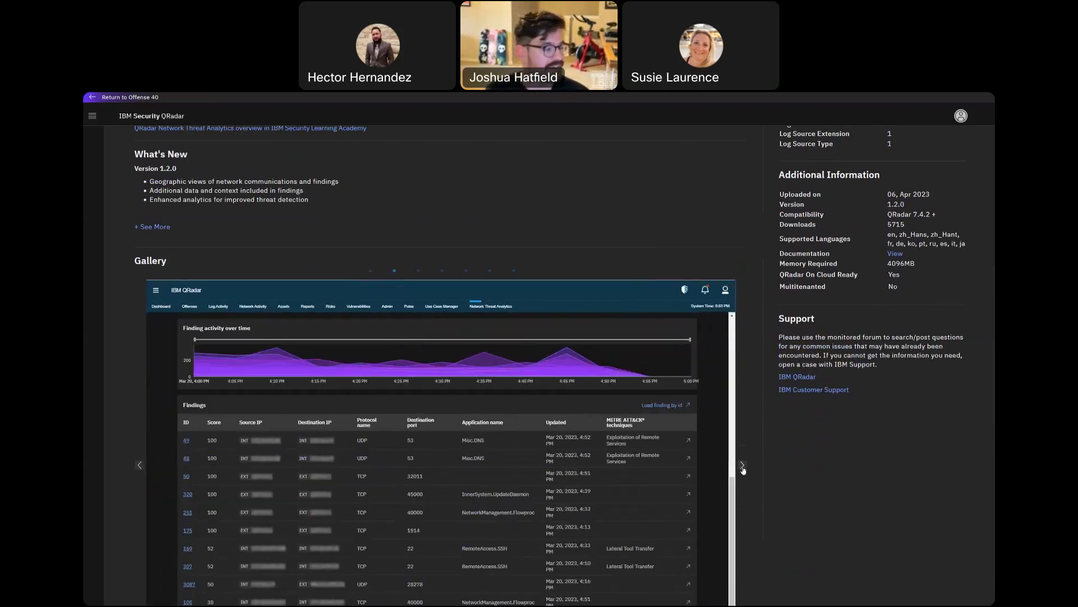
scroll(740, 473, down, 1)
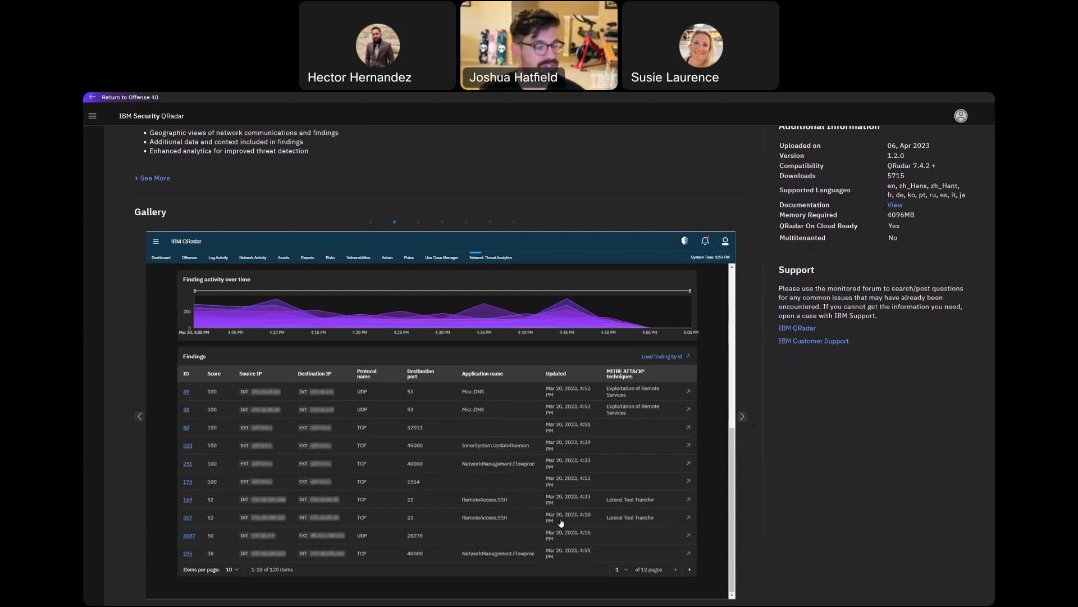
scroll(519, 498, up, 3)
scroll(540, 414, up, 1)
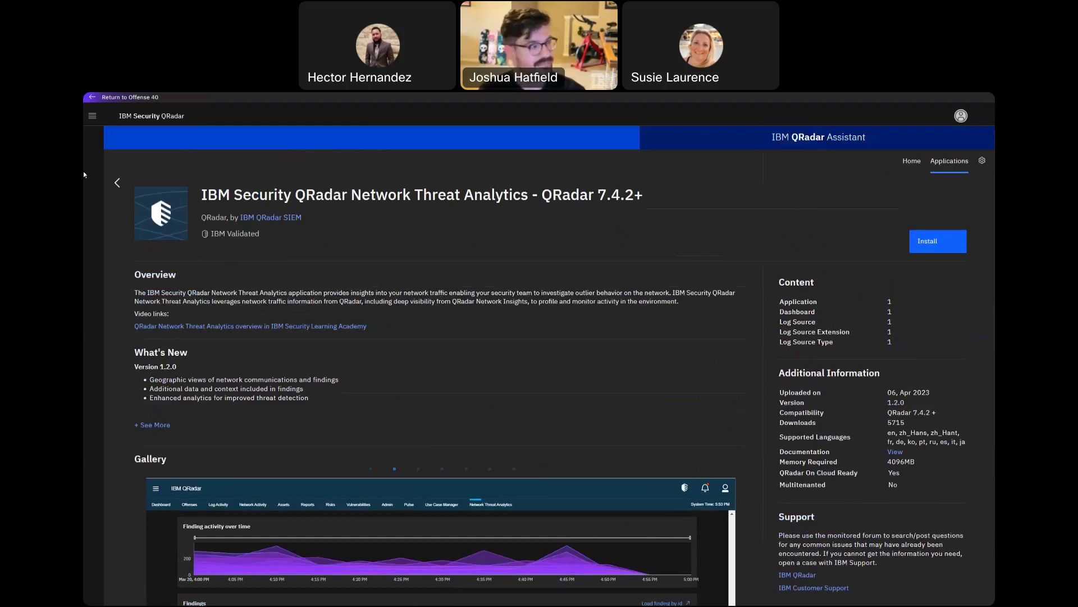
click(92, 115)
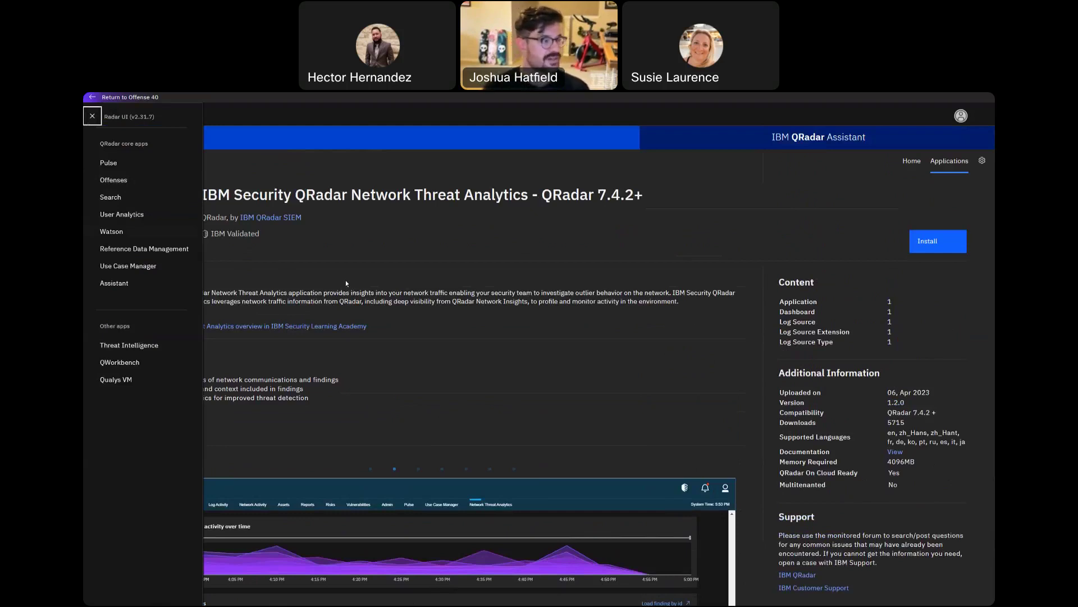
click(143, 163)
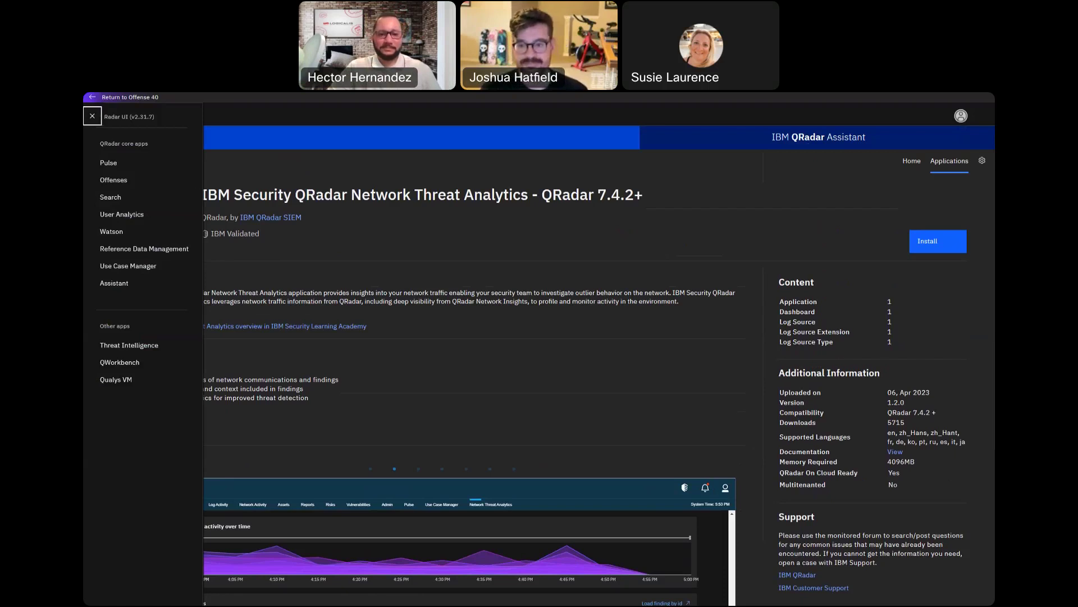
key(alt+Tab)
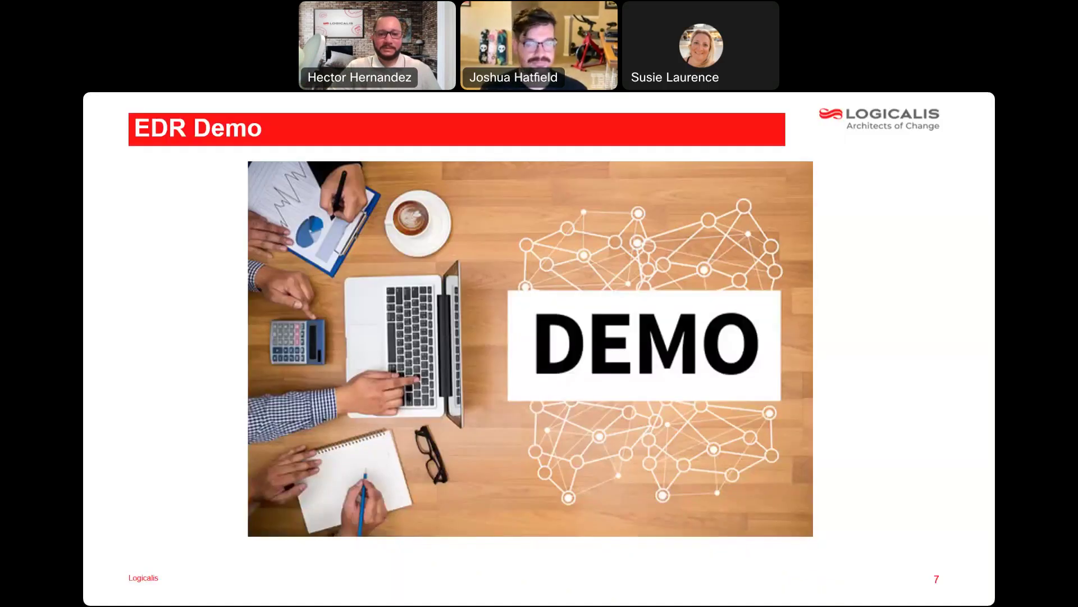
key(Right)
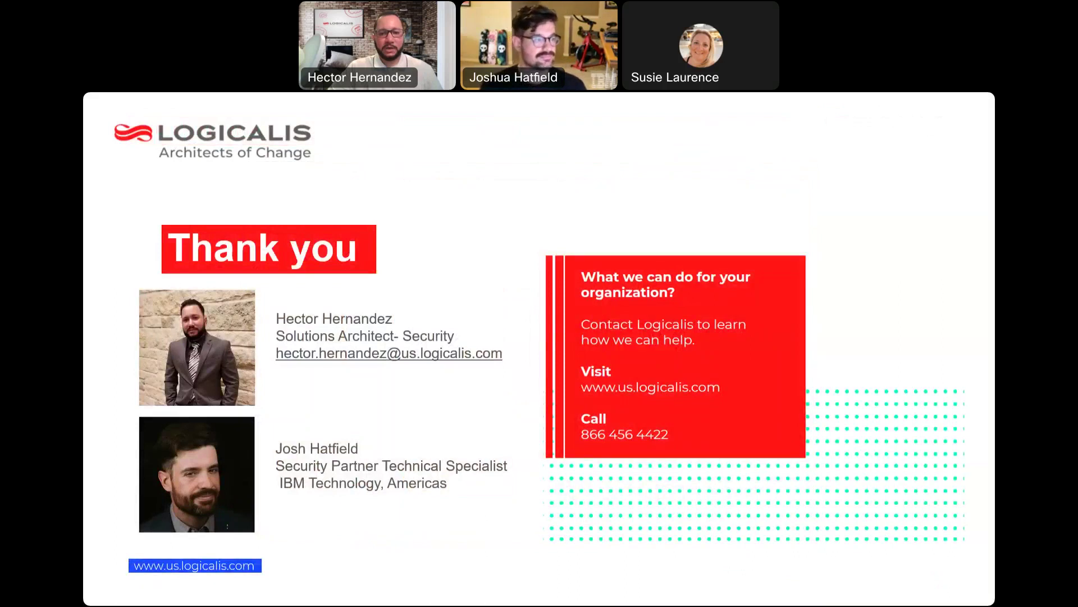